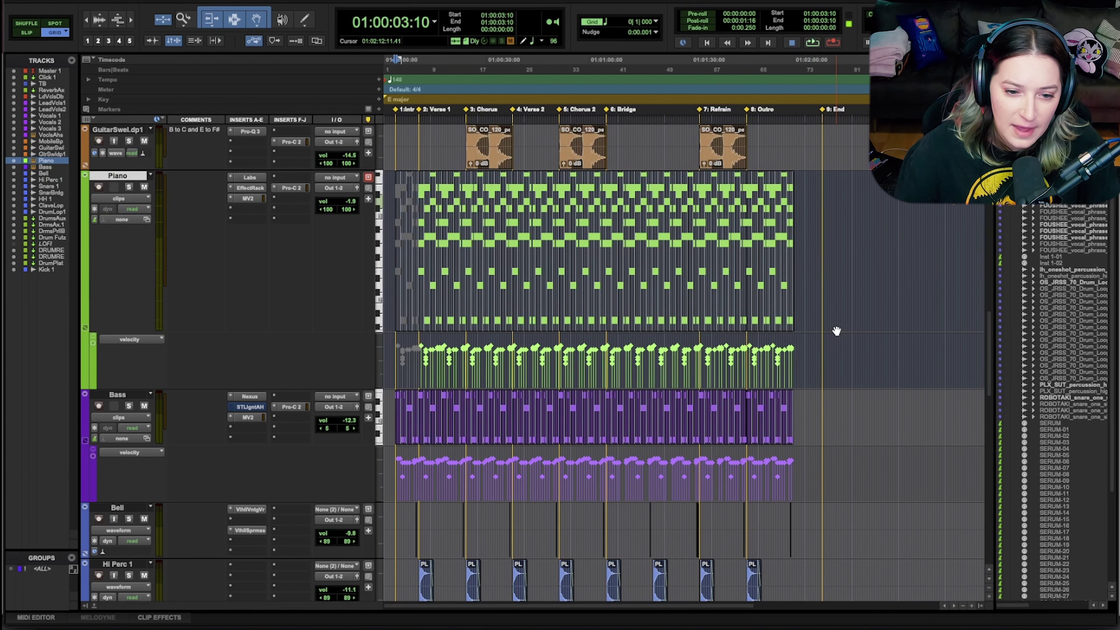
Solo the Piano track and play it from 01:00:18:09 to check for any sound
click(128, 189)
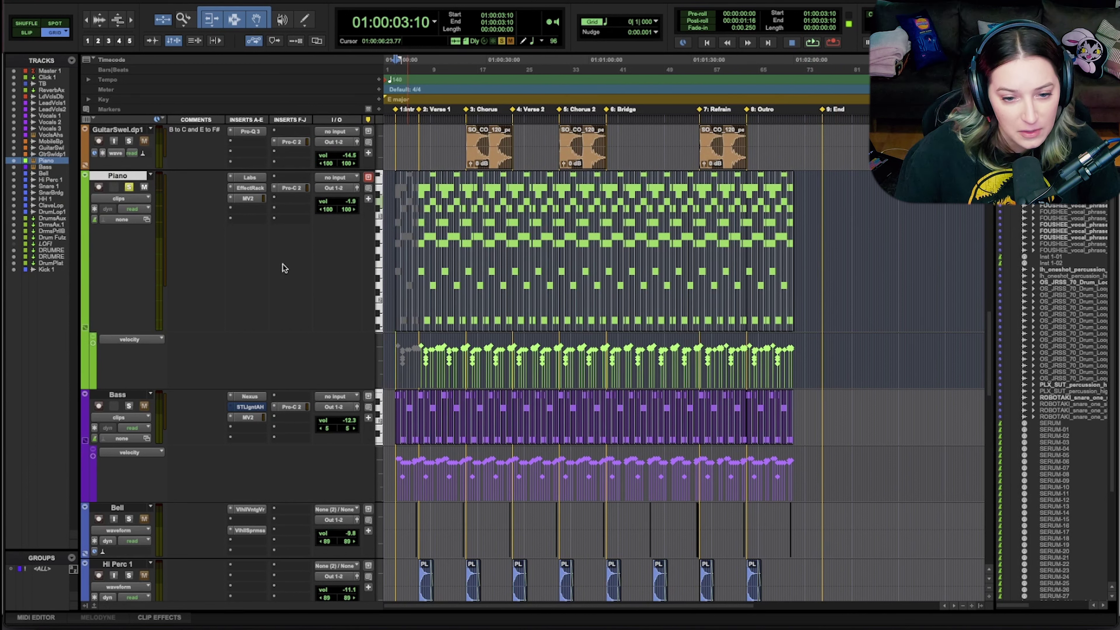
click(446, 189)
key(space)
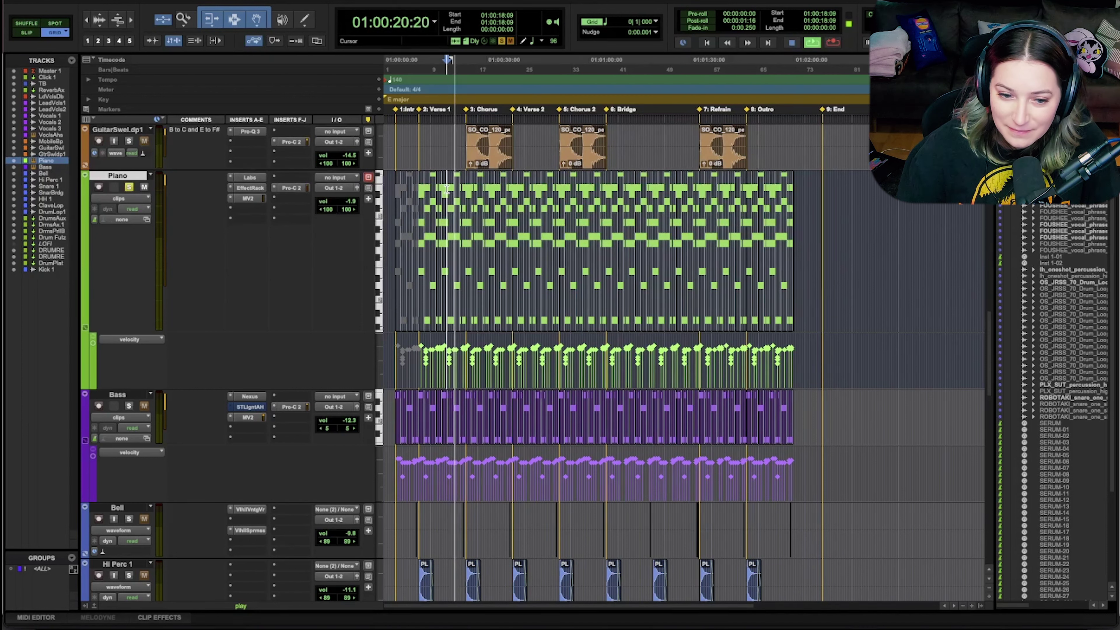
key(space)
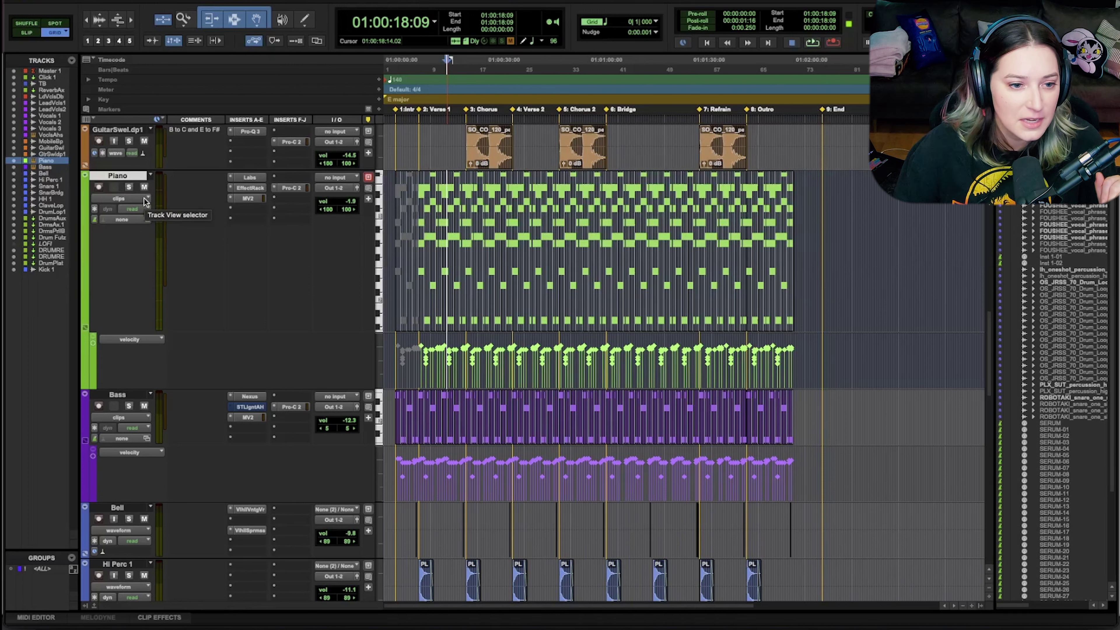
Show the Instrument column for every track in the Edit window
click(87, 121)
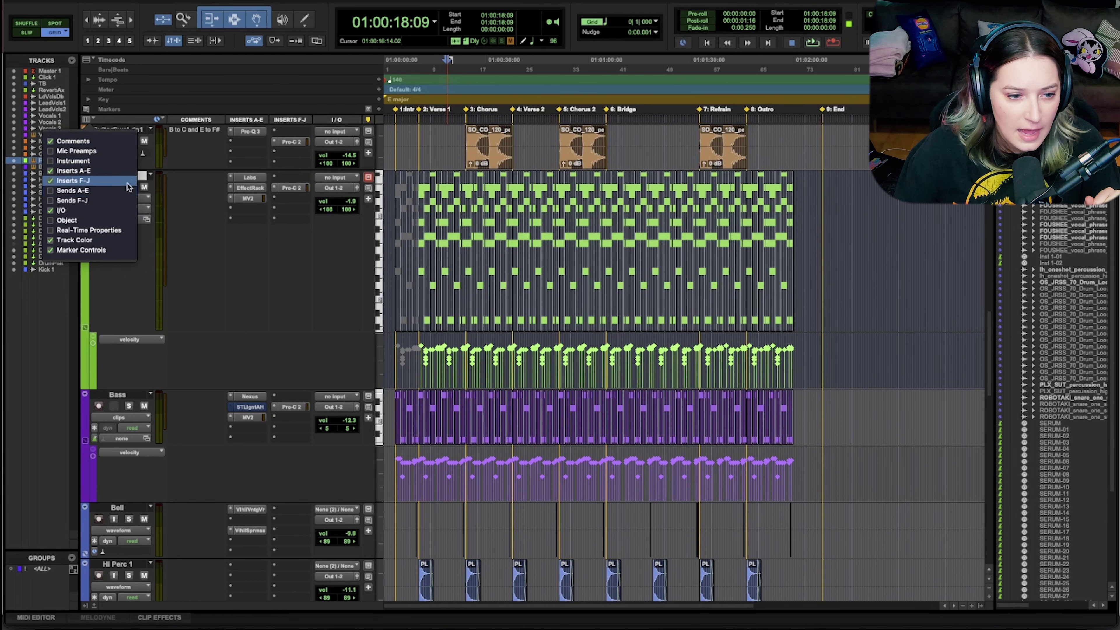
click(122, 161)
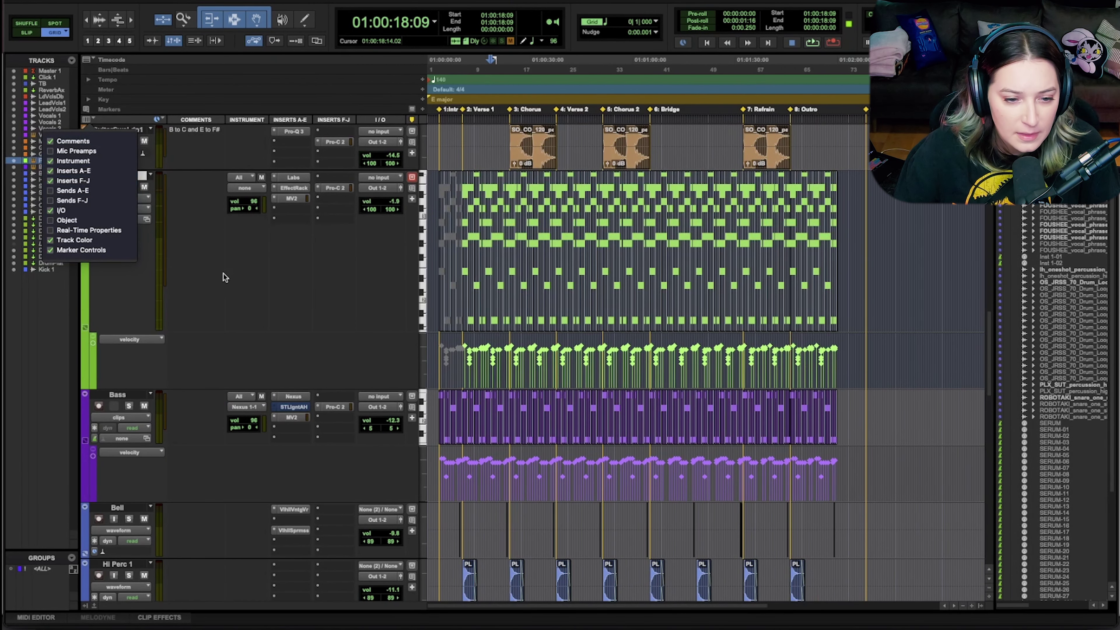
click(225, 282)
scroll(260, 265, up, 2)
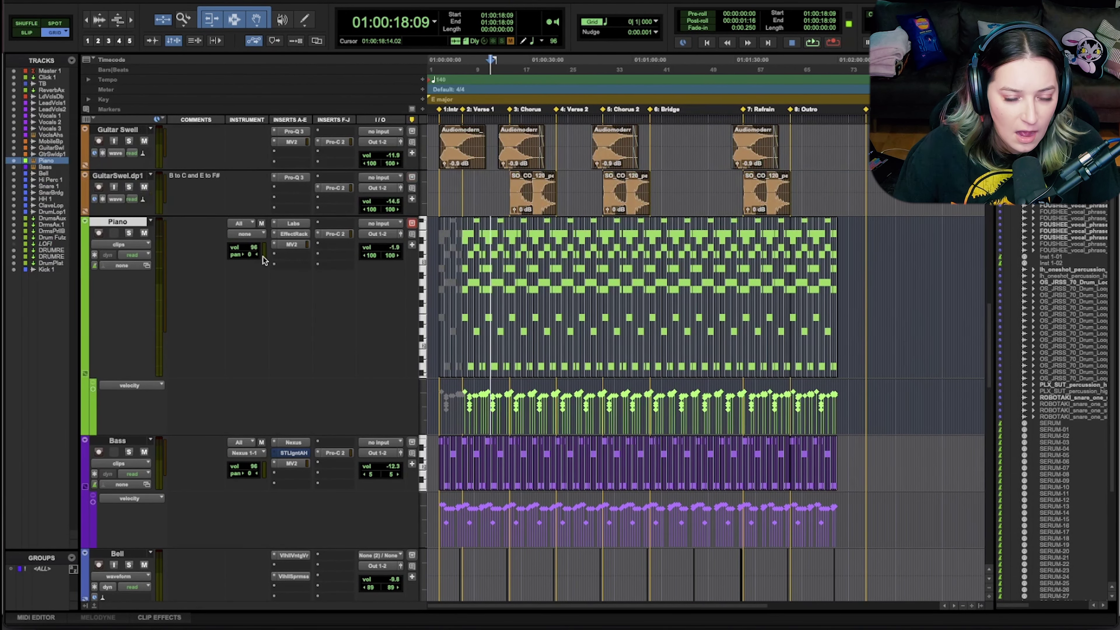
scroll(260, 262, down, 2)
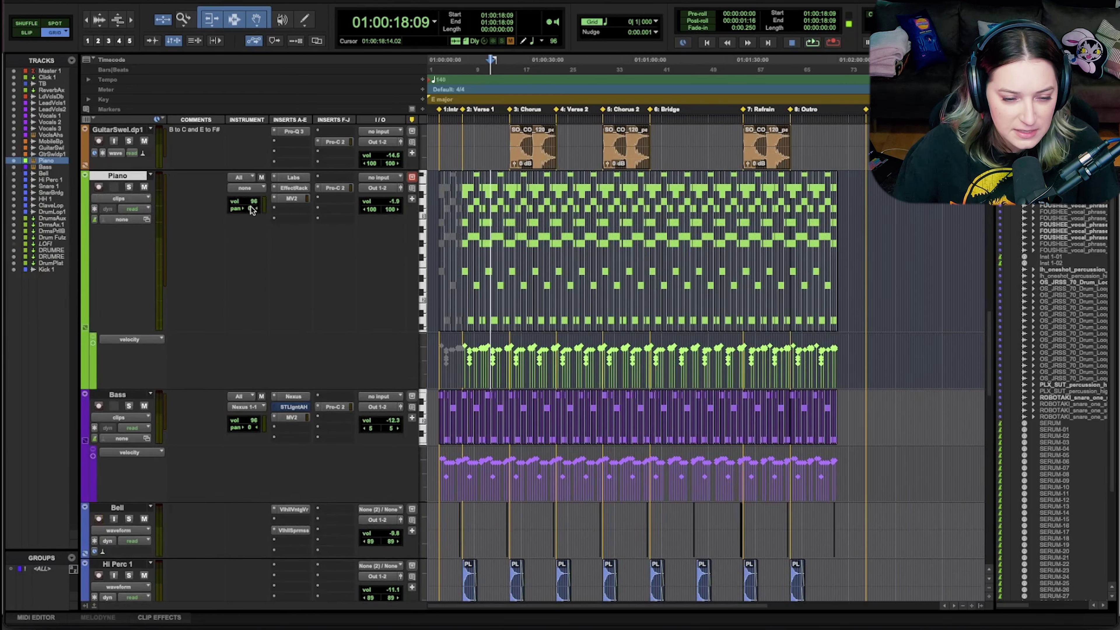
Solo the Piano track and audition it again
click(128, 187)
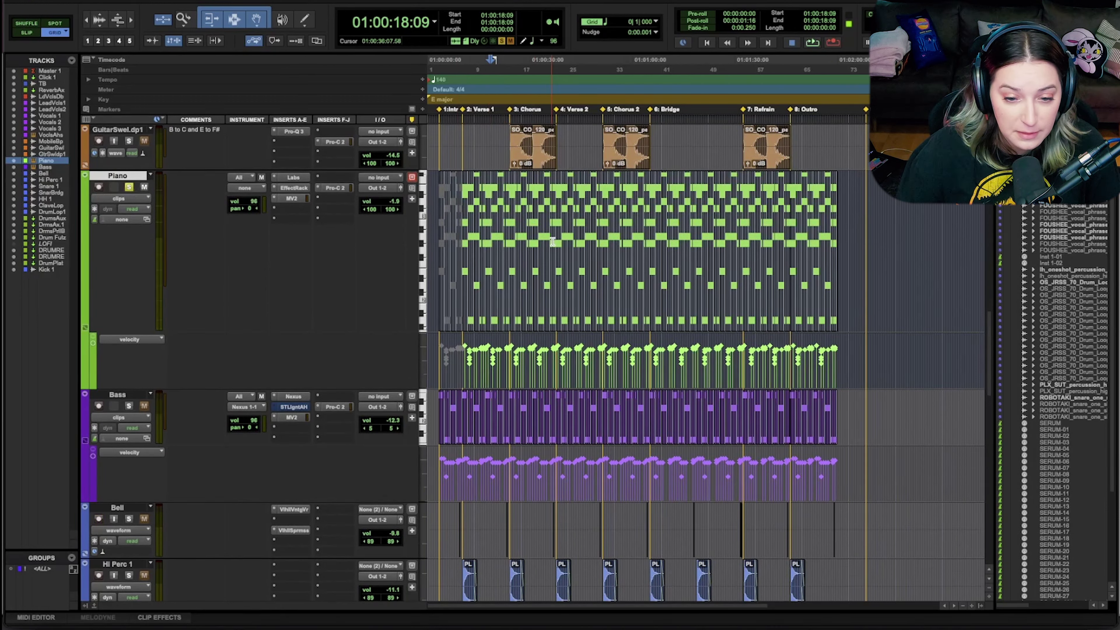
key(space)
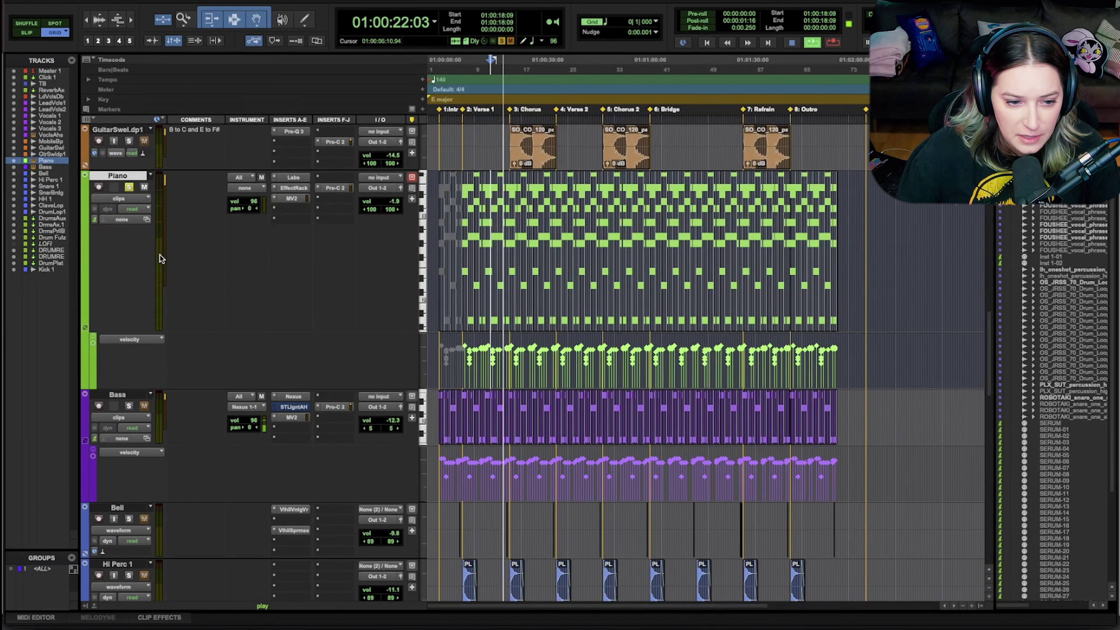
key(space)
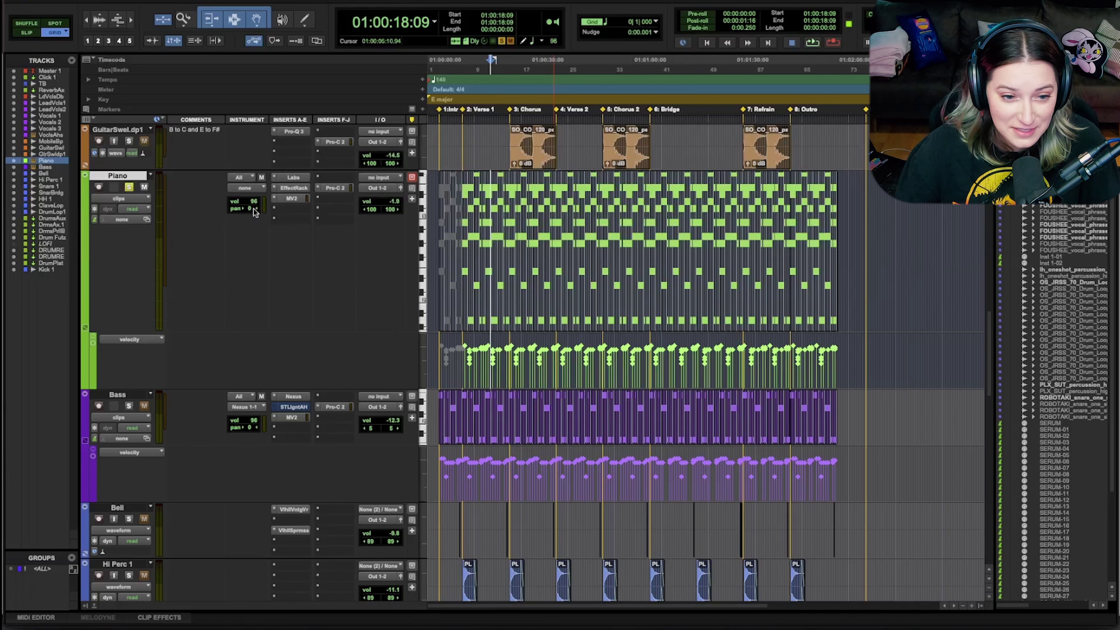
click(245, 189)
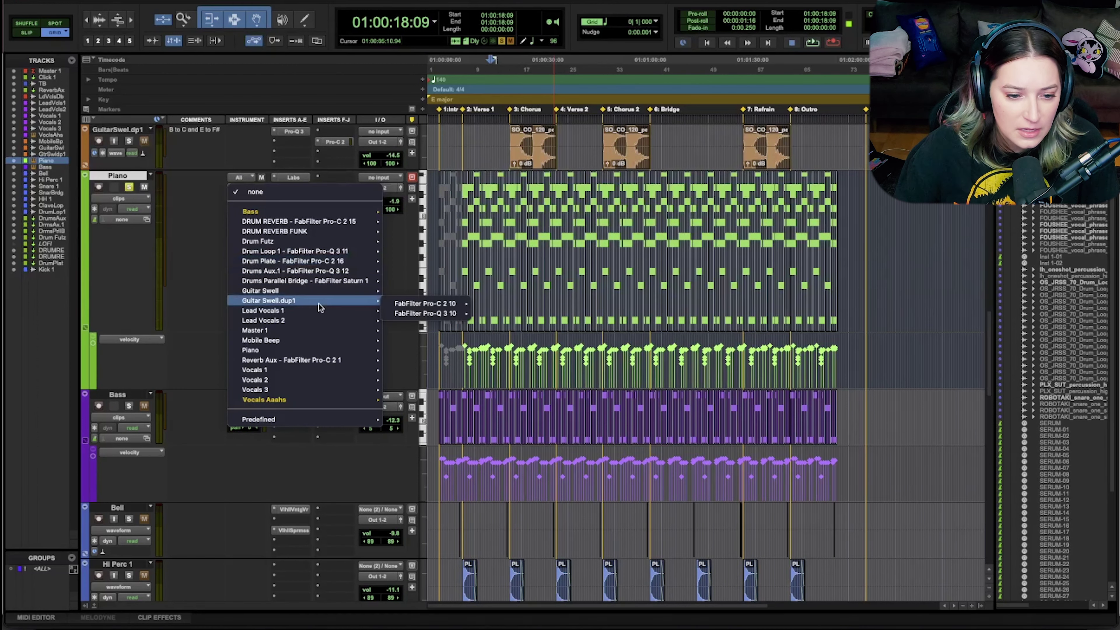
Route the Piano track's MIDI output to LABS 2 channel 1 and play the part to test it
mouse_move(313, 352)
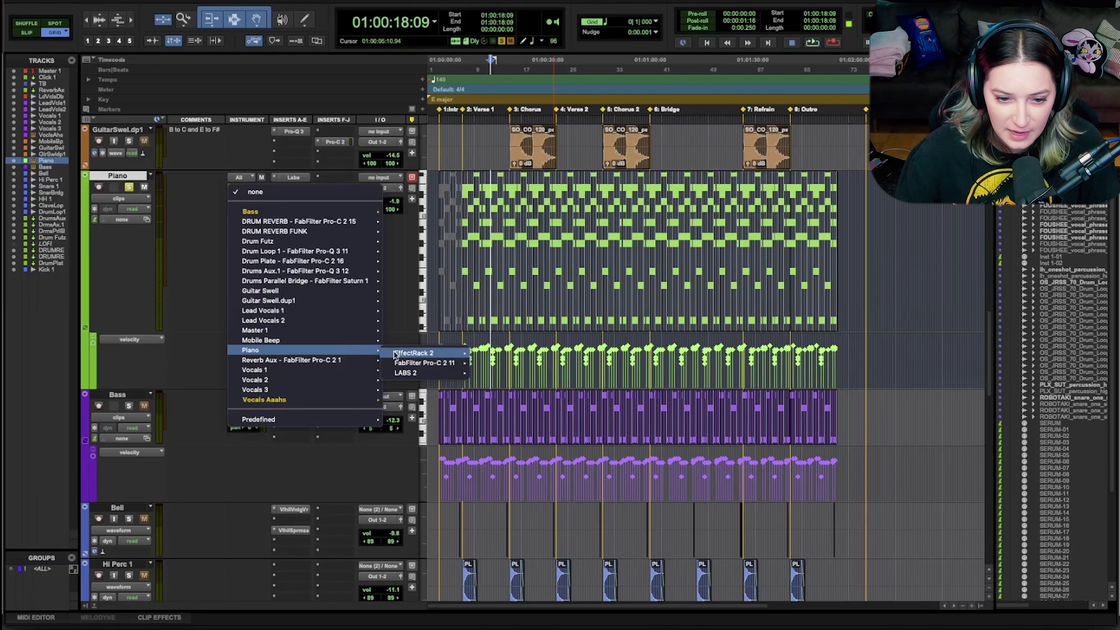
mouse_move(408, 356)
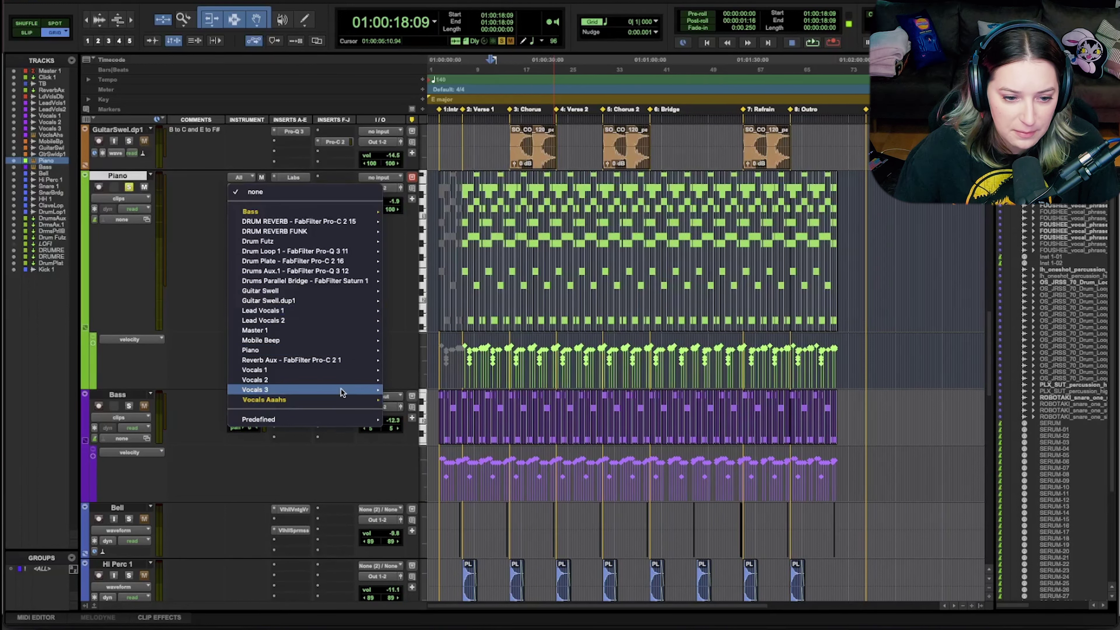
mouse_move(348, 352)
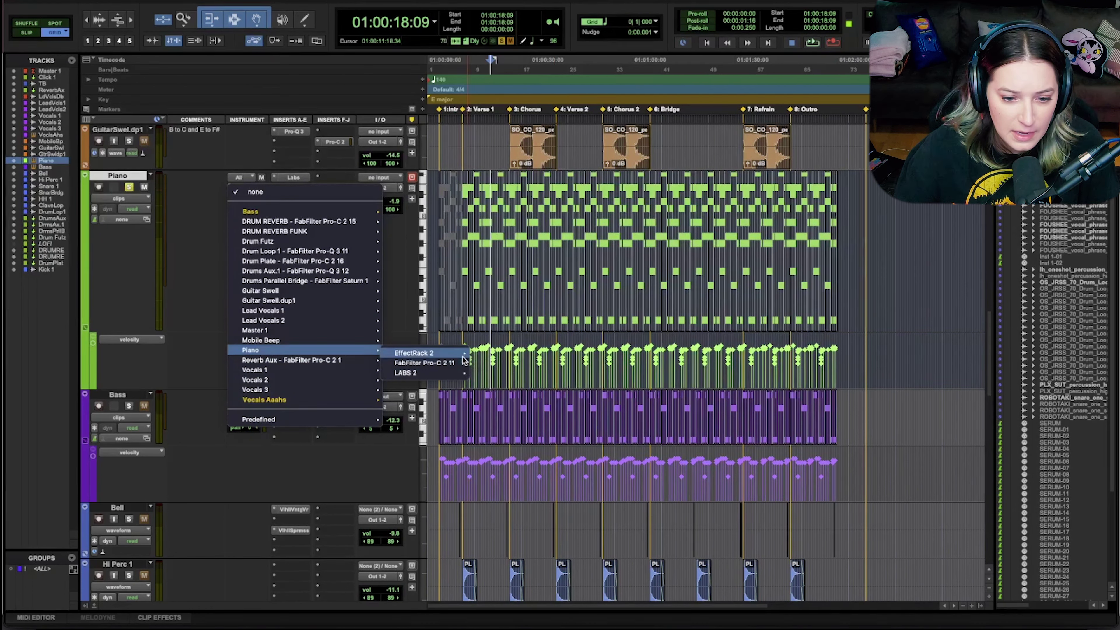
mouse_move(462, 369)
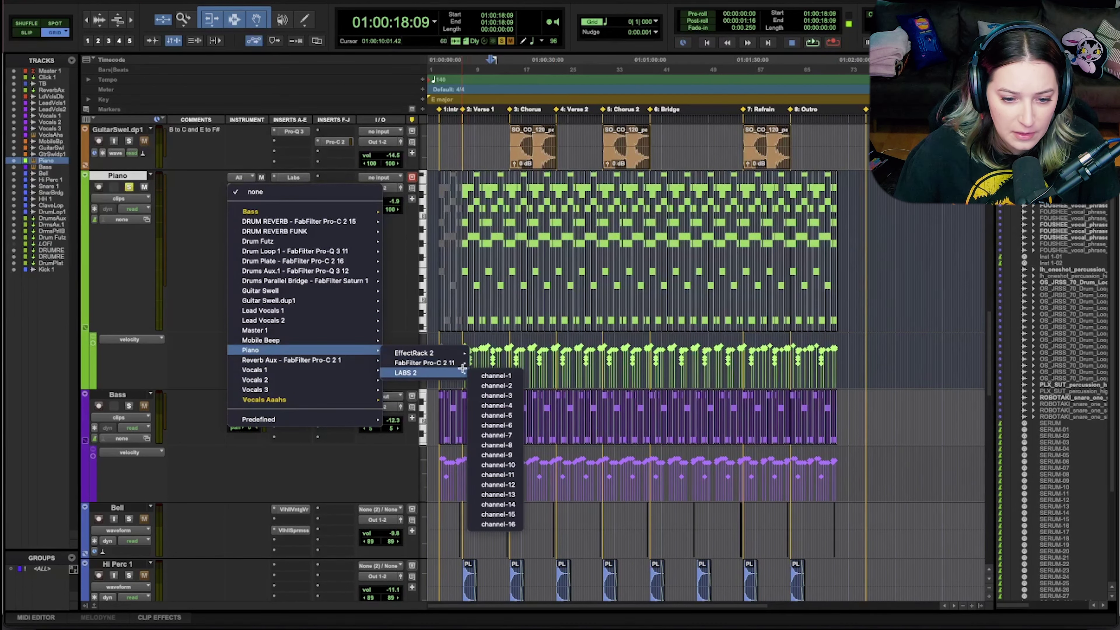
click(517, 375)
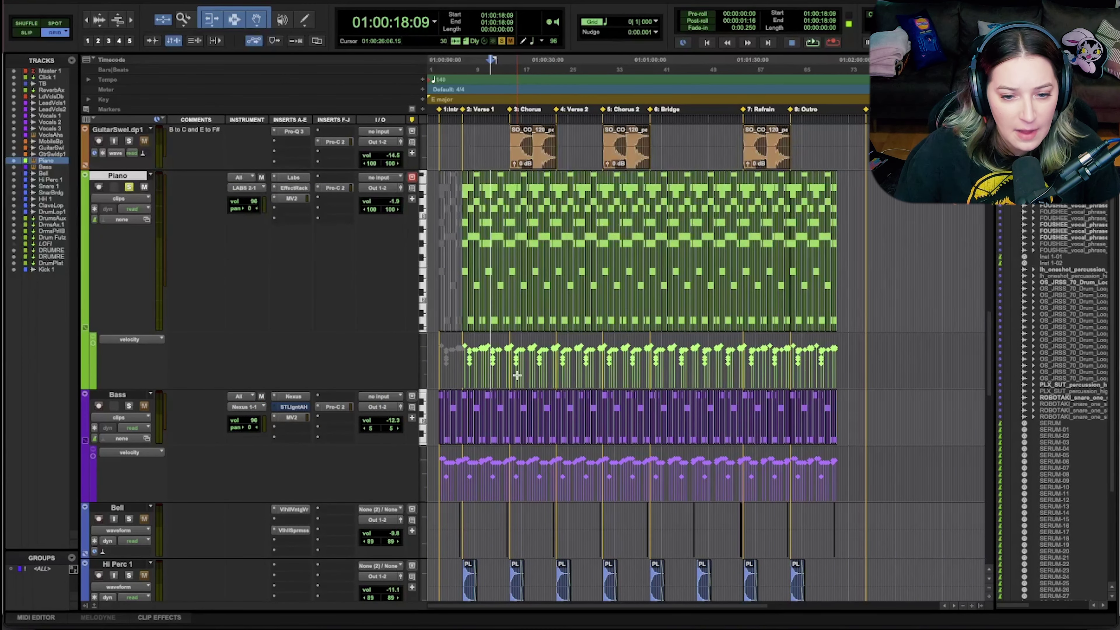
key(space)
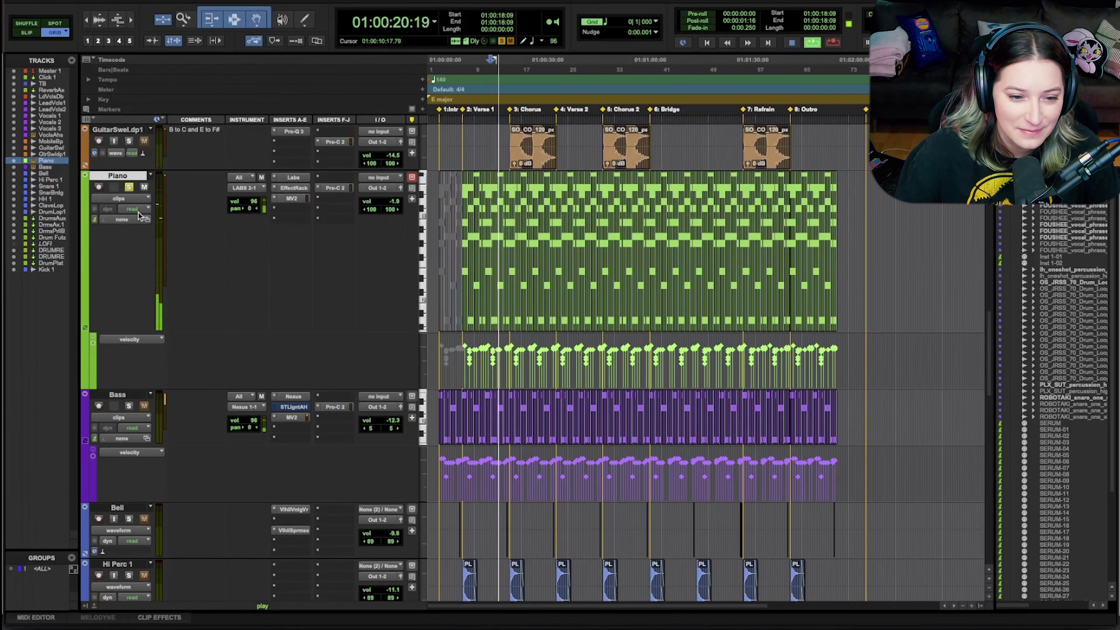
key(space)
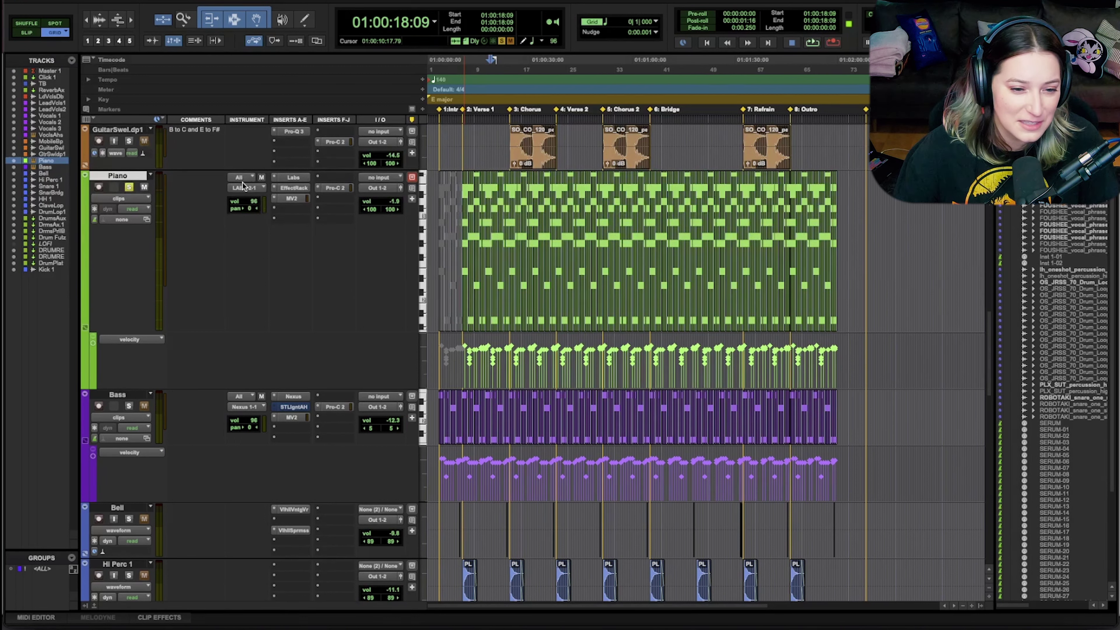
click(250, 189)
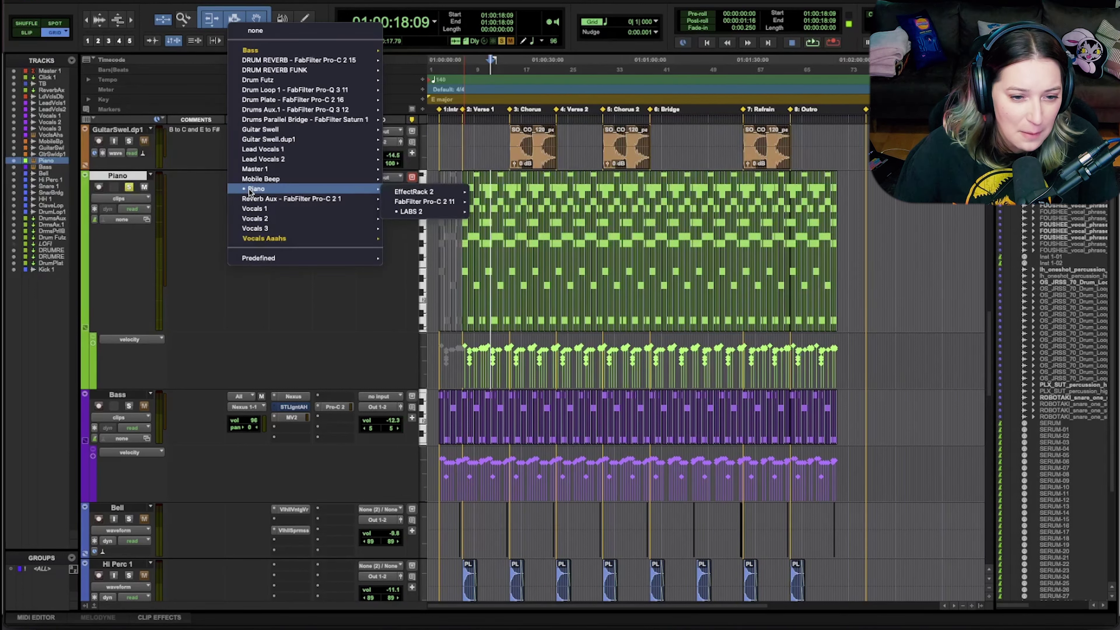
mouse_move(293, 193)
mouse_move(446, 211)
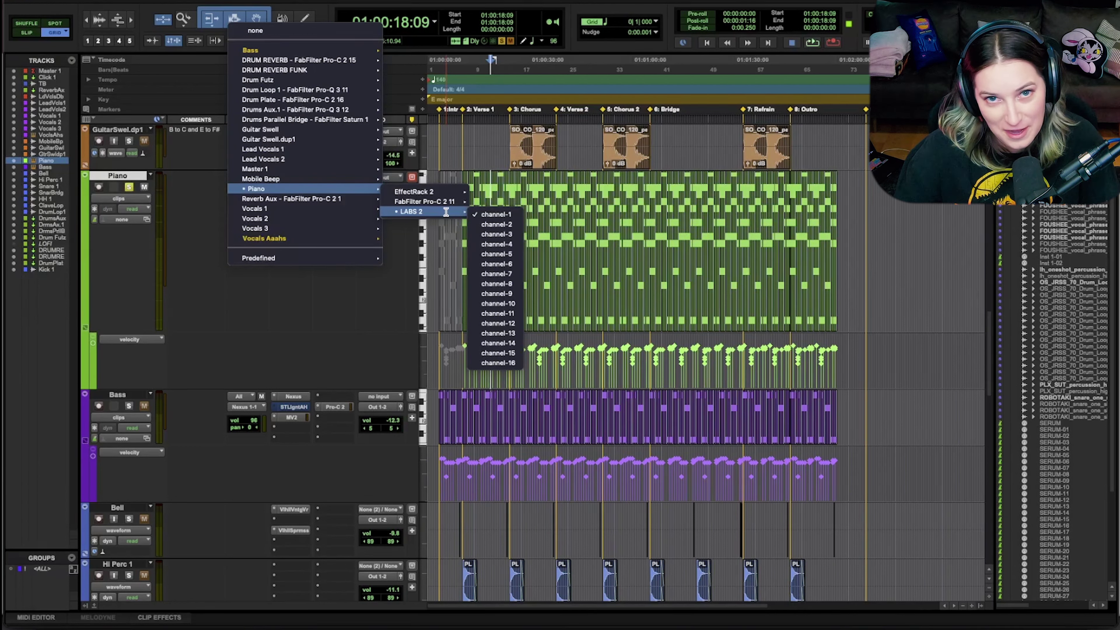
click(496, 214)
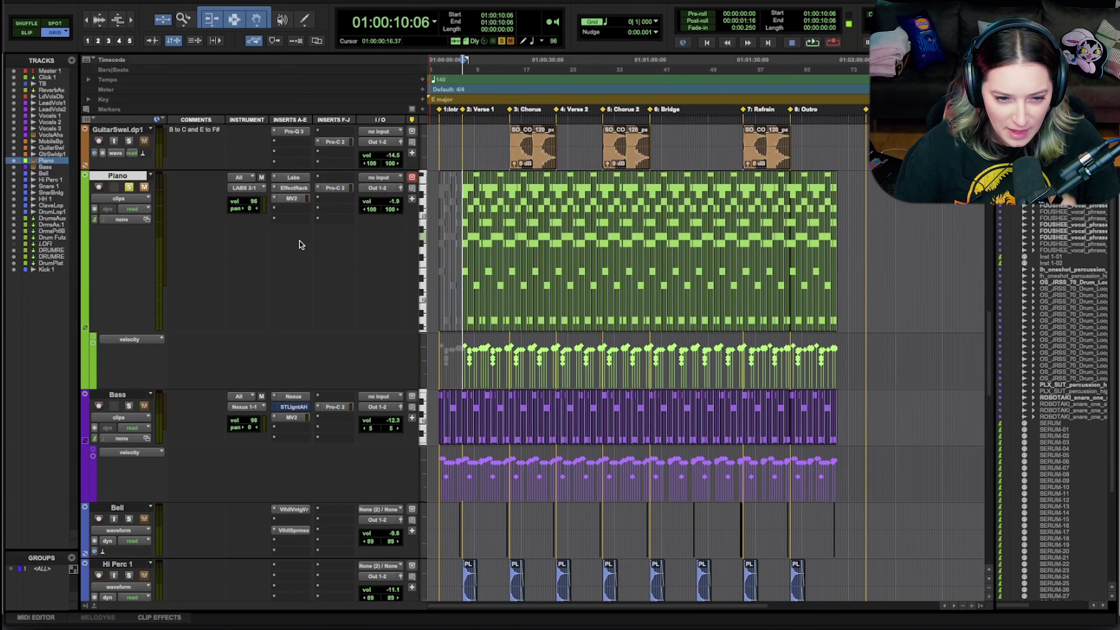
key(space)
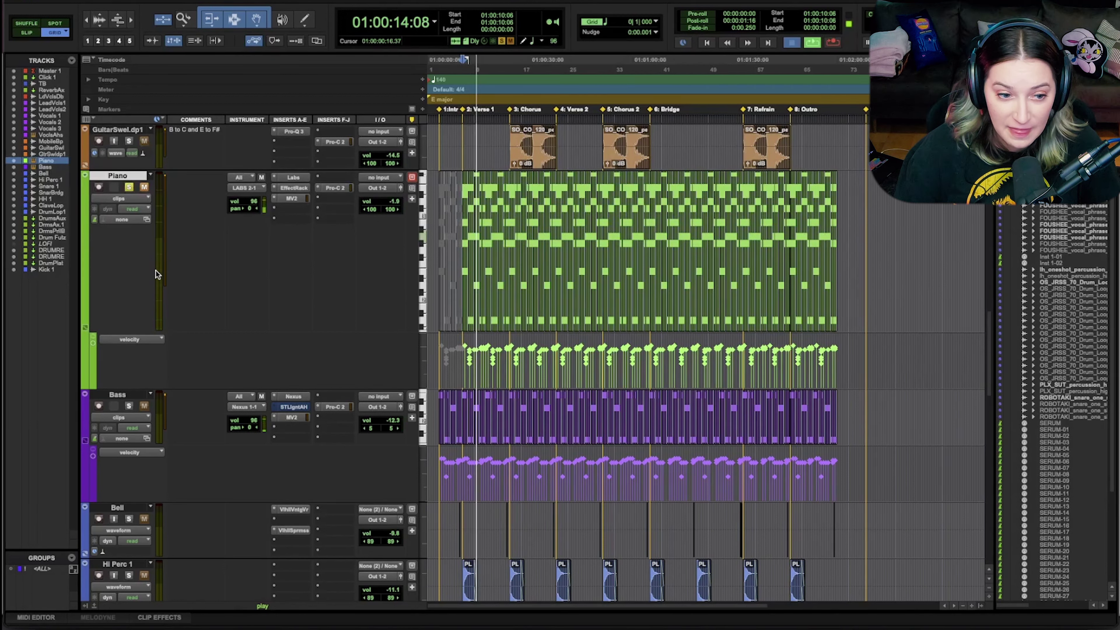
key(space)
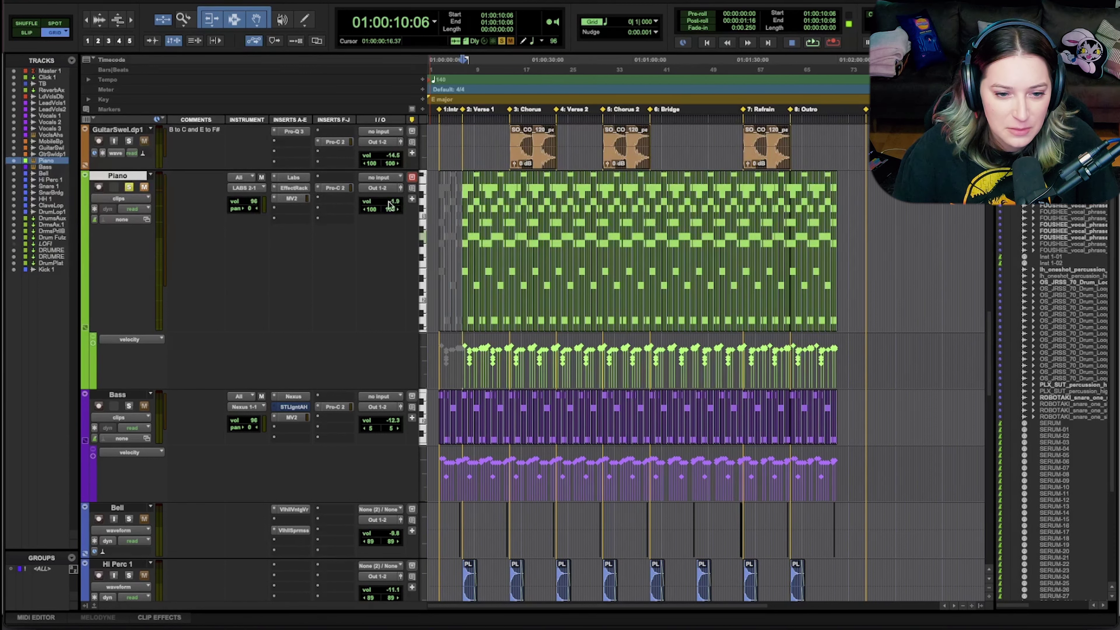
Pull the Piano fader down to -∞ and check its level in the Mix window during playback
drag(396, 203, 418, 276)
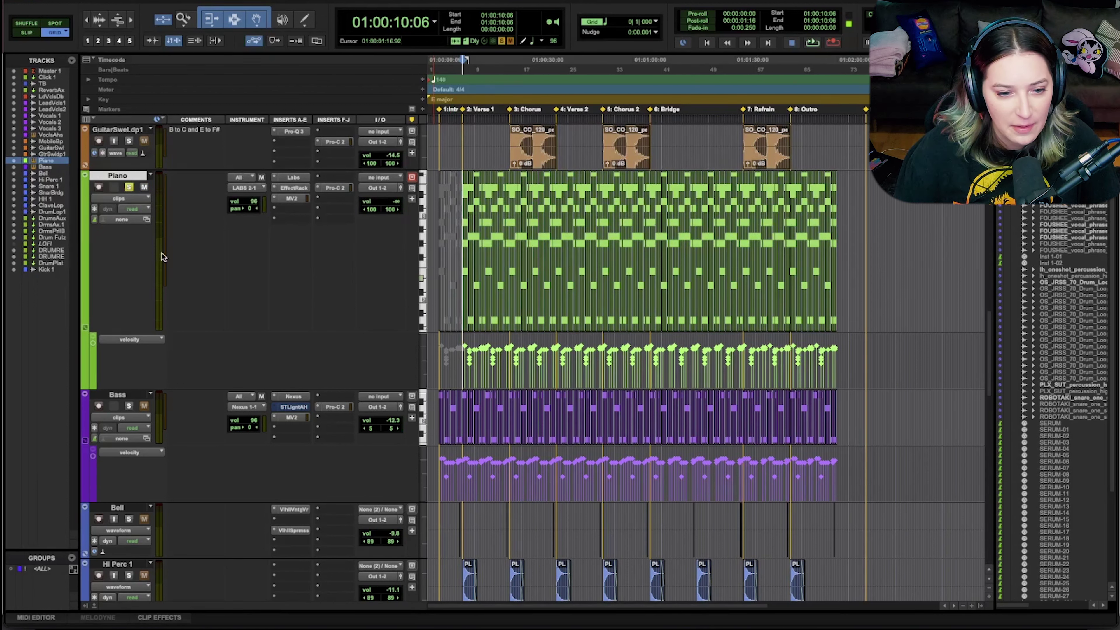
key(space)
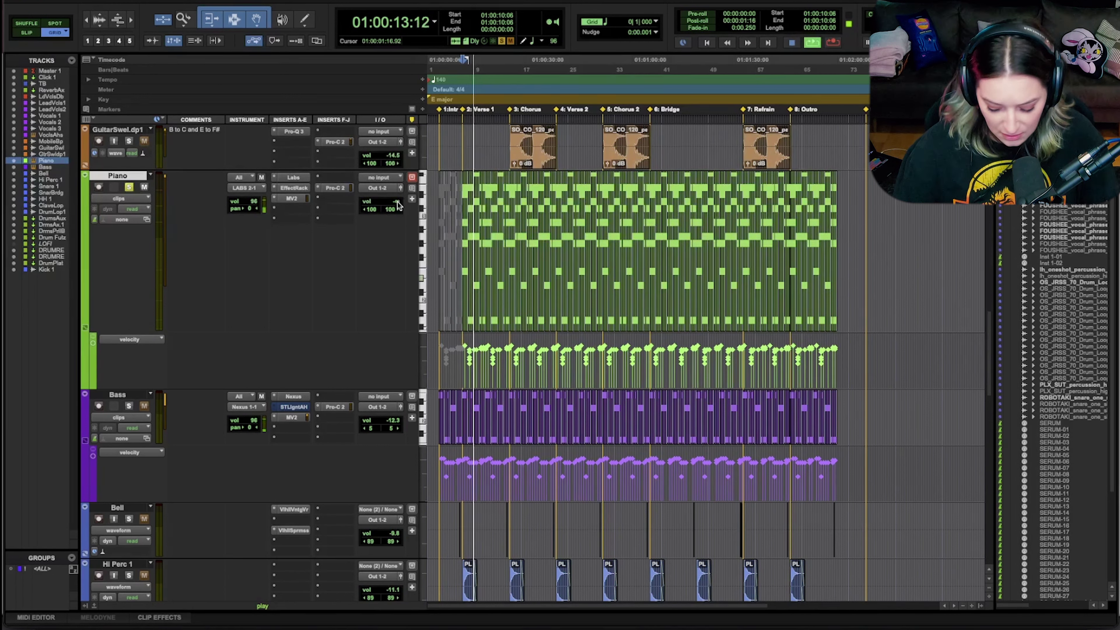
key(super+equal)
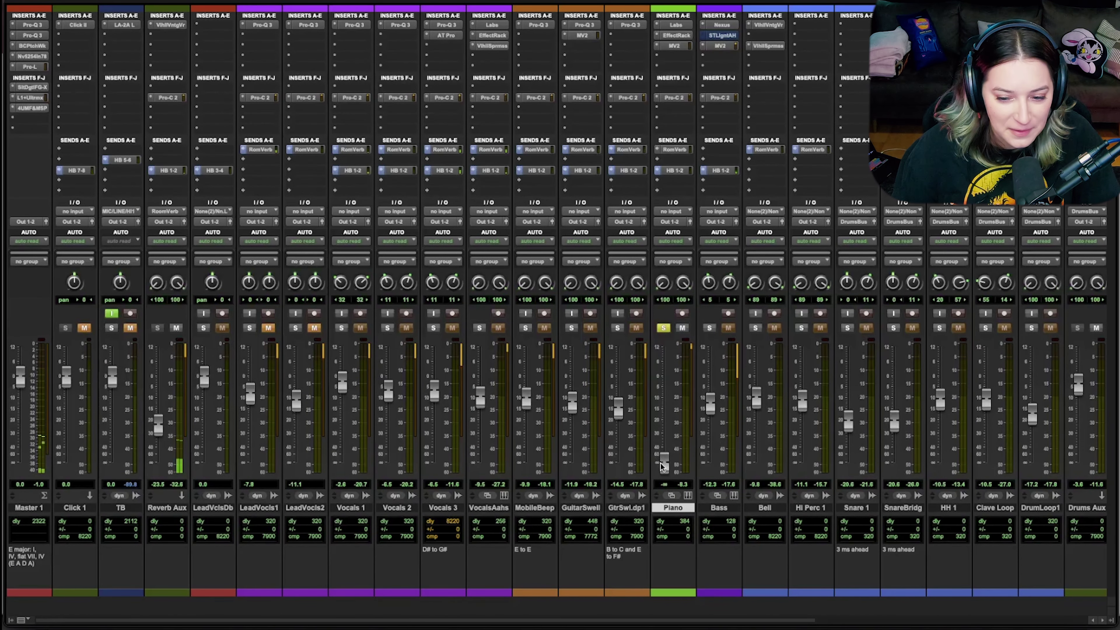
key(space)
key(super+equal)
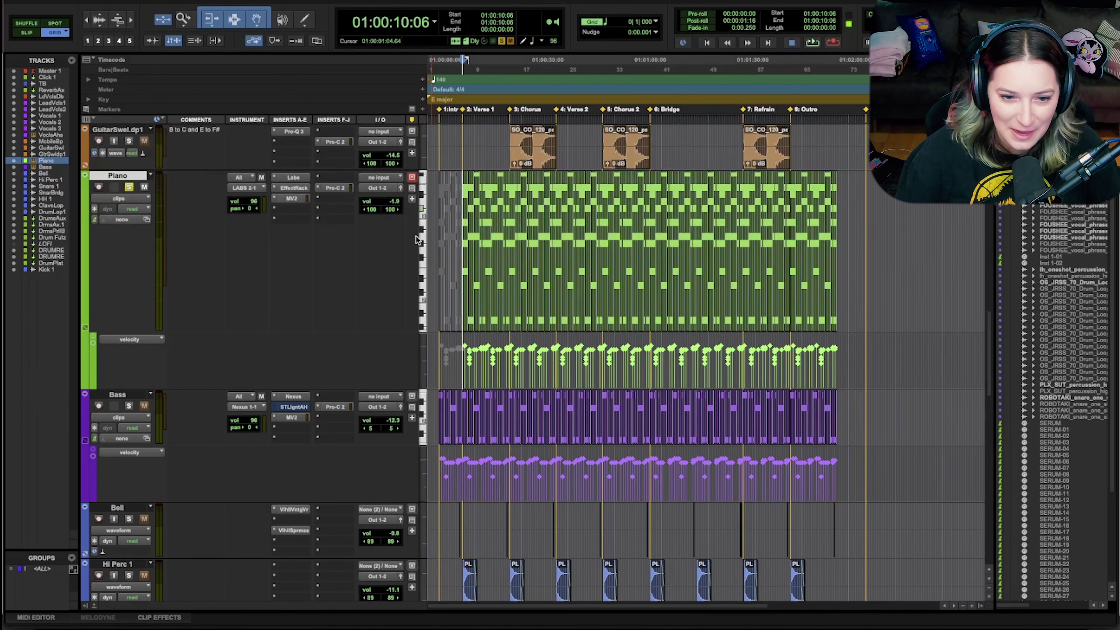
Start playback and record-enable the Piano track to monitor incoming MIDI
key(space)
key(space)
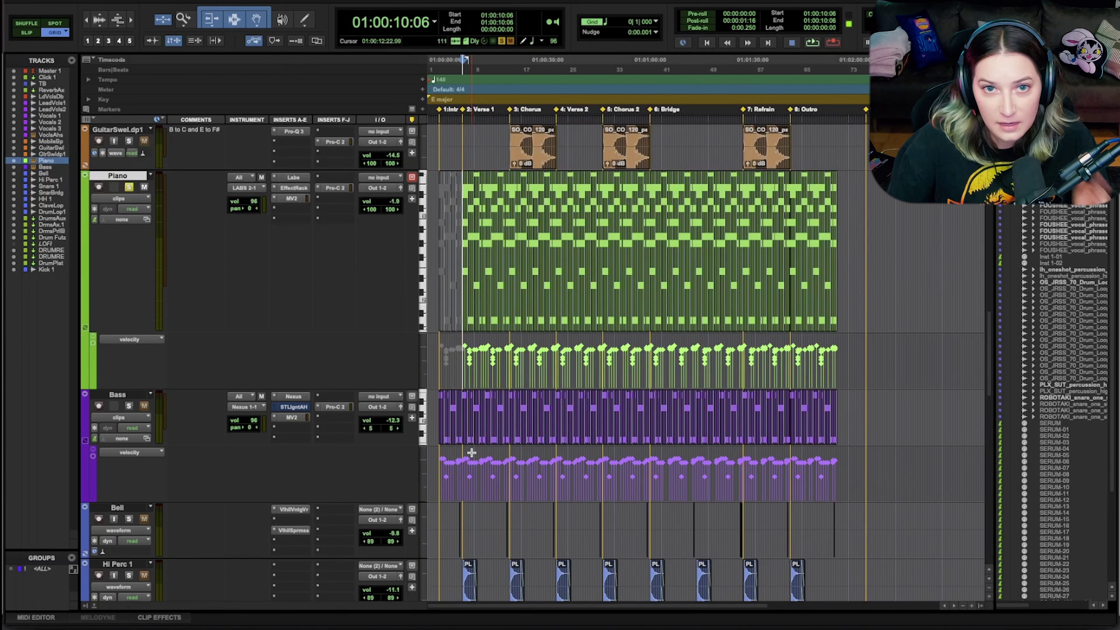
click(99, 187)
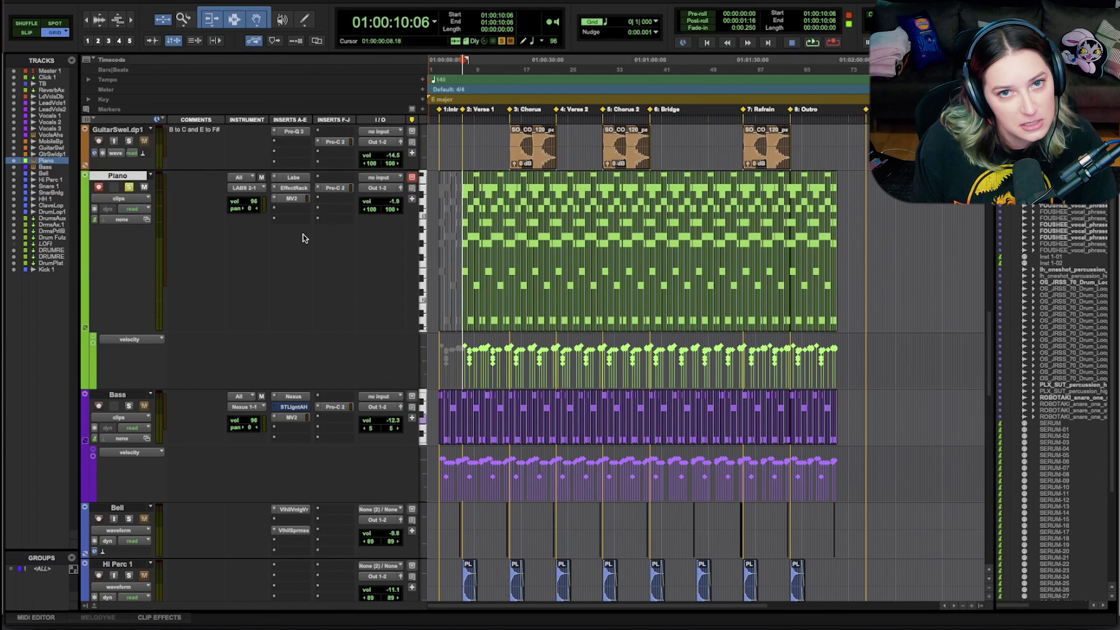
key(shift+r)
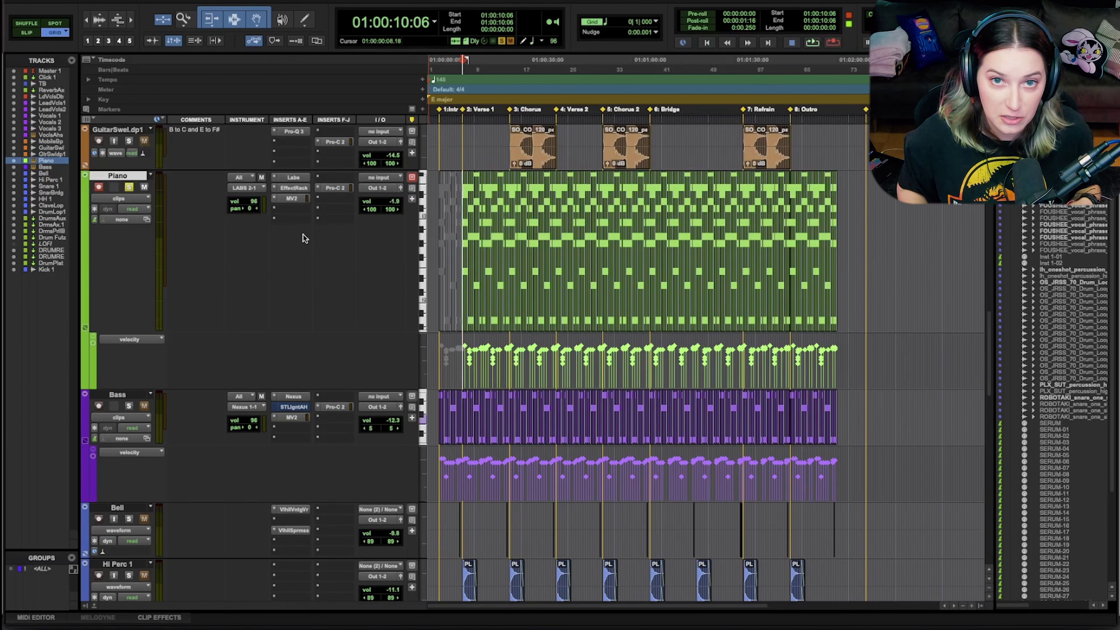
Duplicate the Piano track with default settings, creating Piano.dup1 below it
right_click(117, 176)
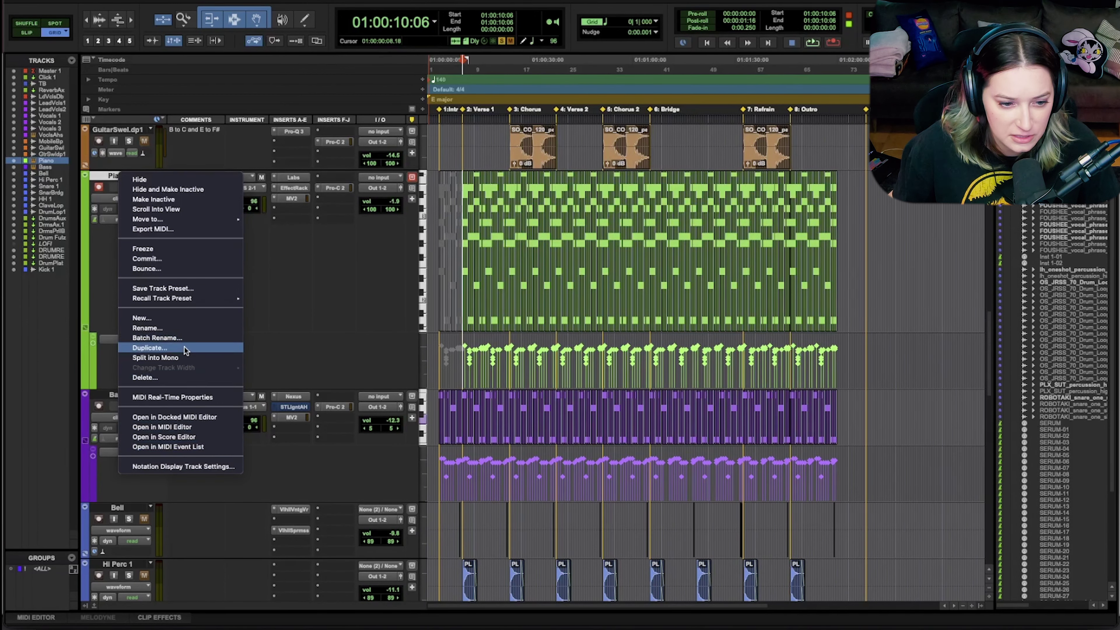
click(150, 347)
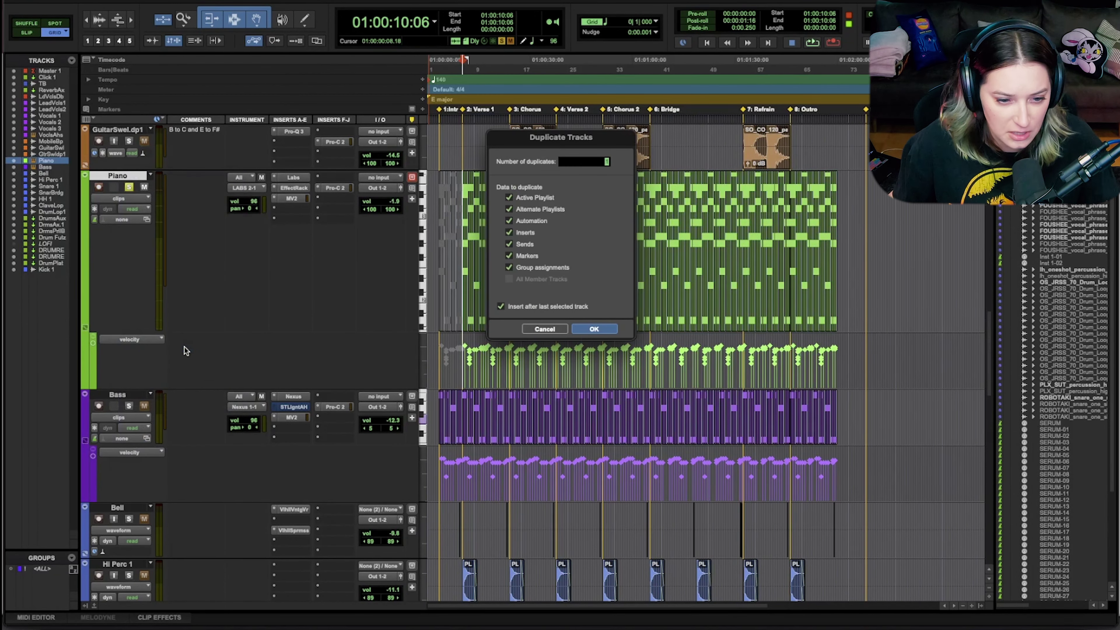
click(600, 329)
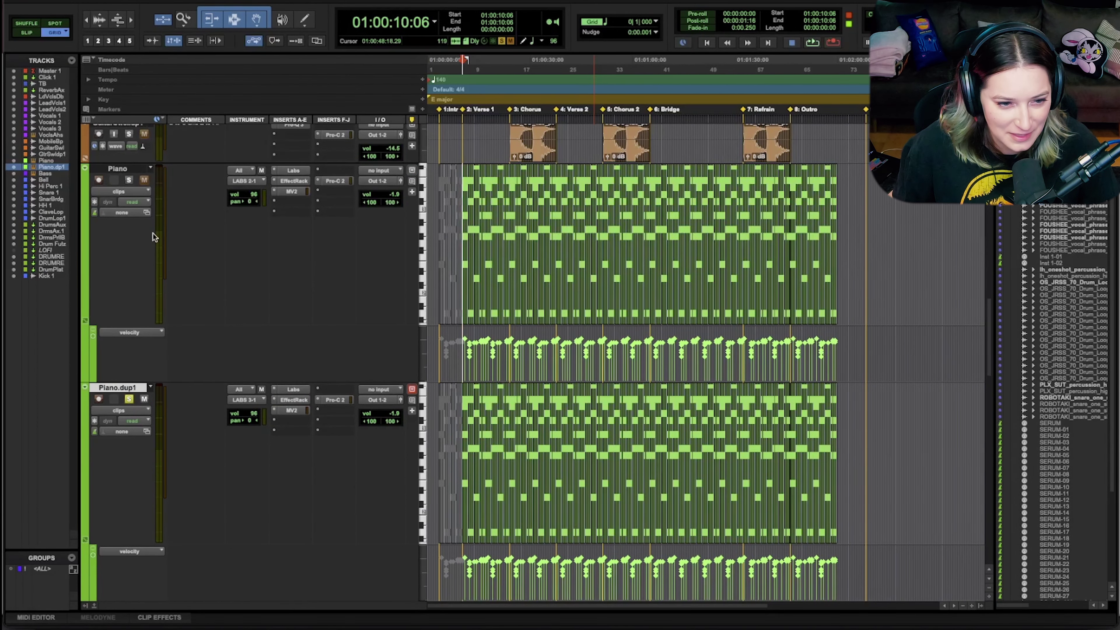
scroll(154, 274, down, 1)
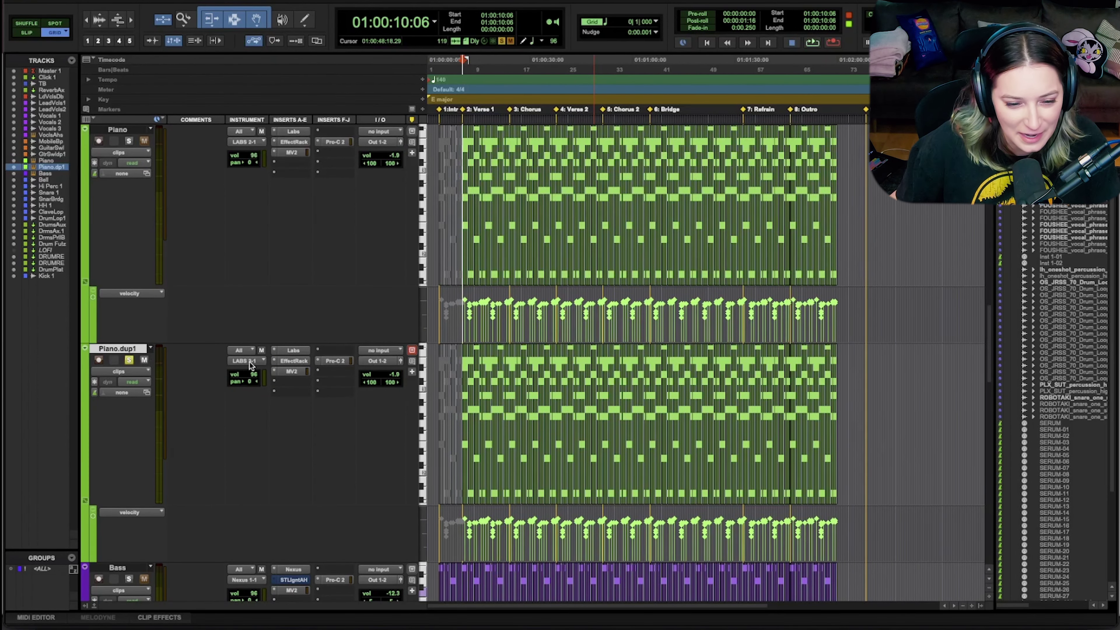
Replace Piano.dup1's LABS instrument with Spitfire Originals - Intimate Strings
click(287, 351)
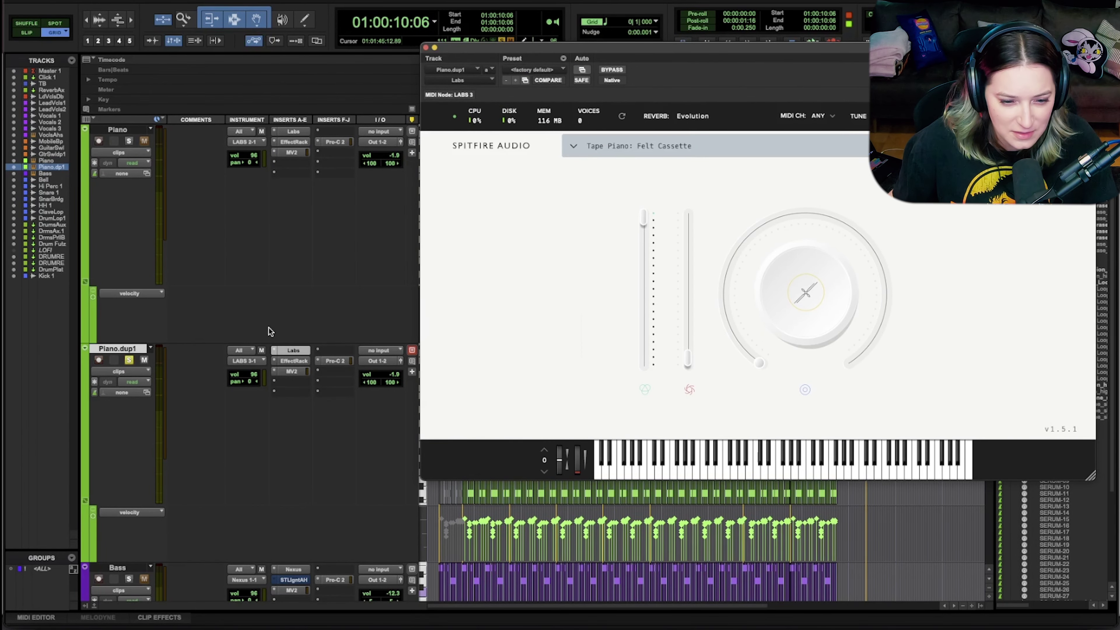
click(275, 352)
mouse_move(275, 352)
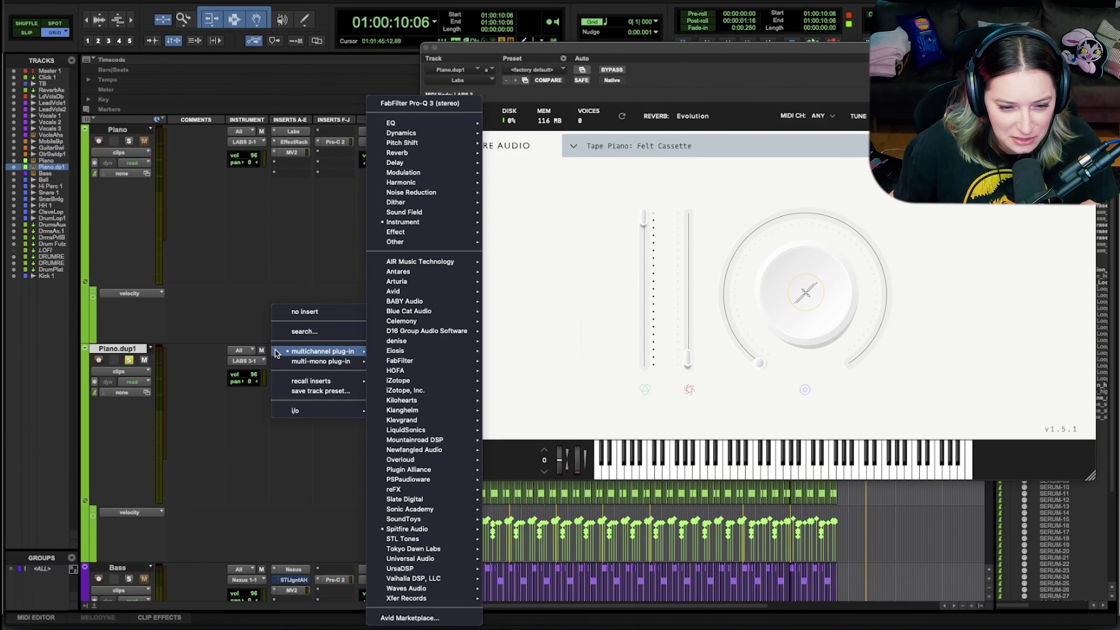
mouse_move(465, 530)
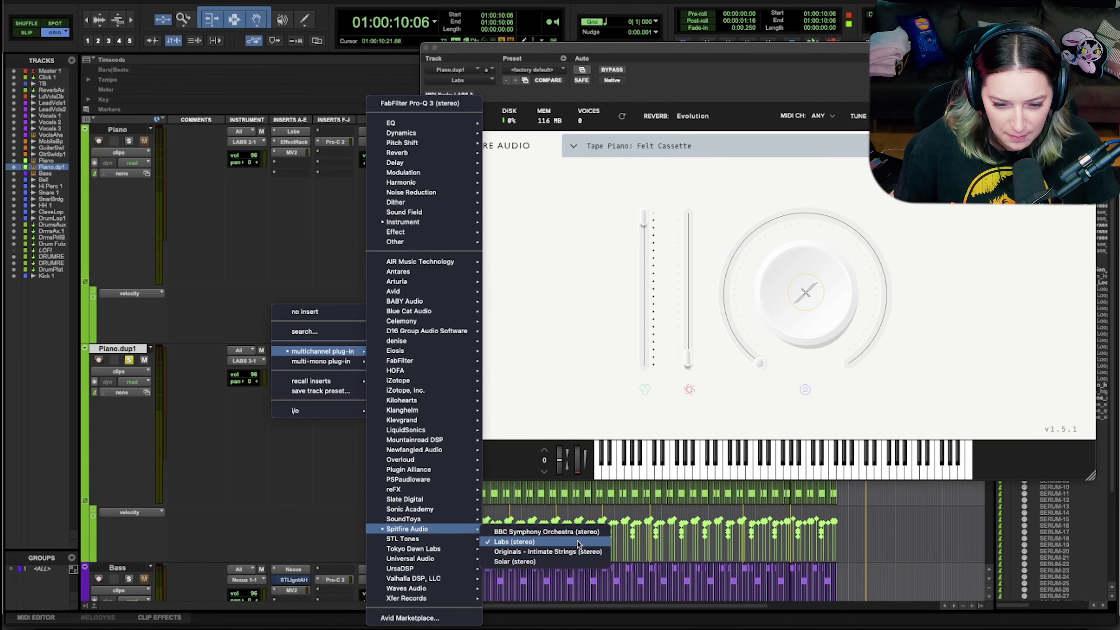
click(580, 552)
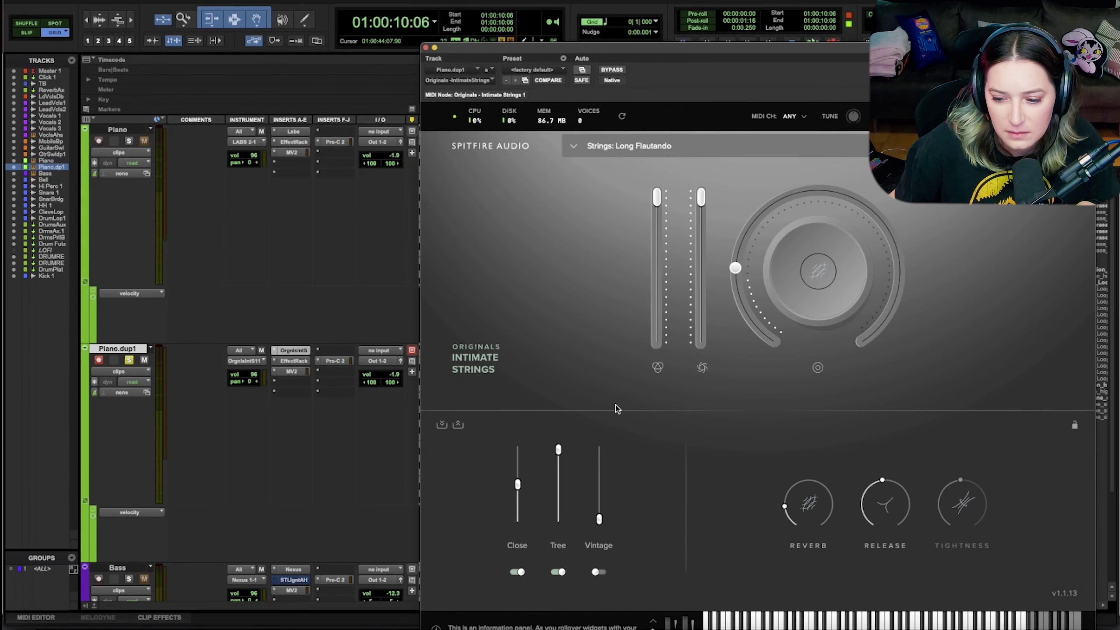
drag(707, 51, 647, 1)
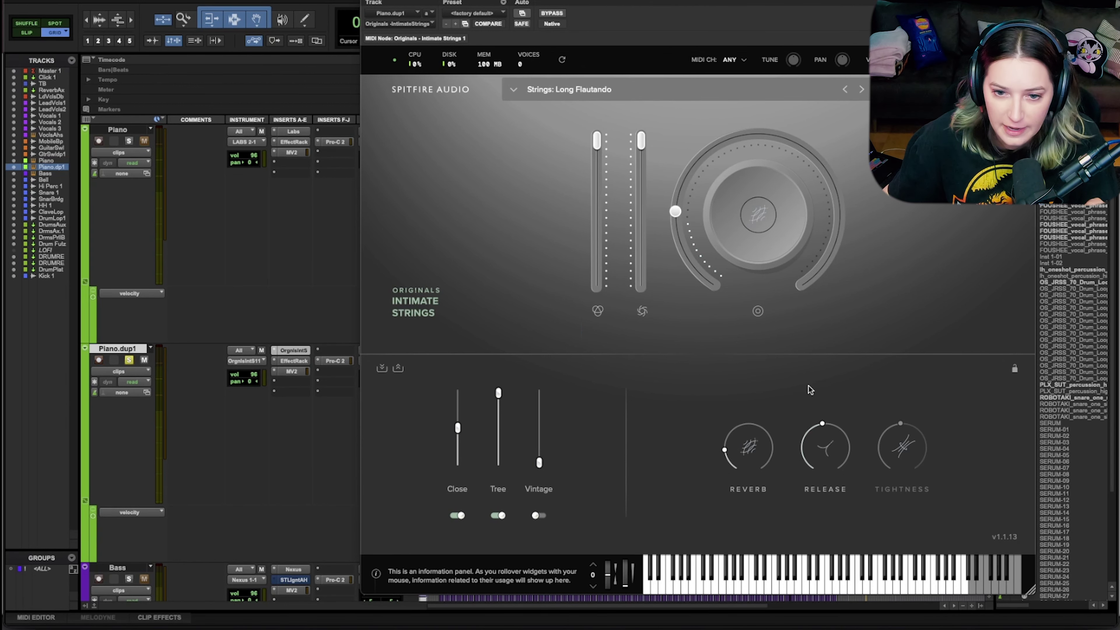
Browse the string presets, trying Short Col Legno before ending on Long Harmonics
click(619, 95)
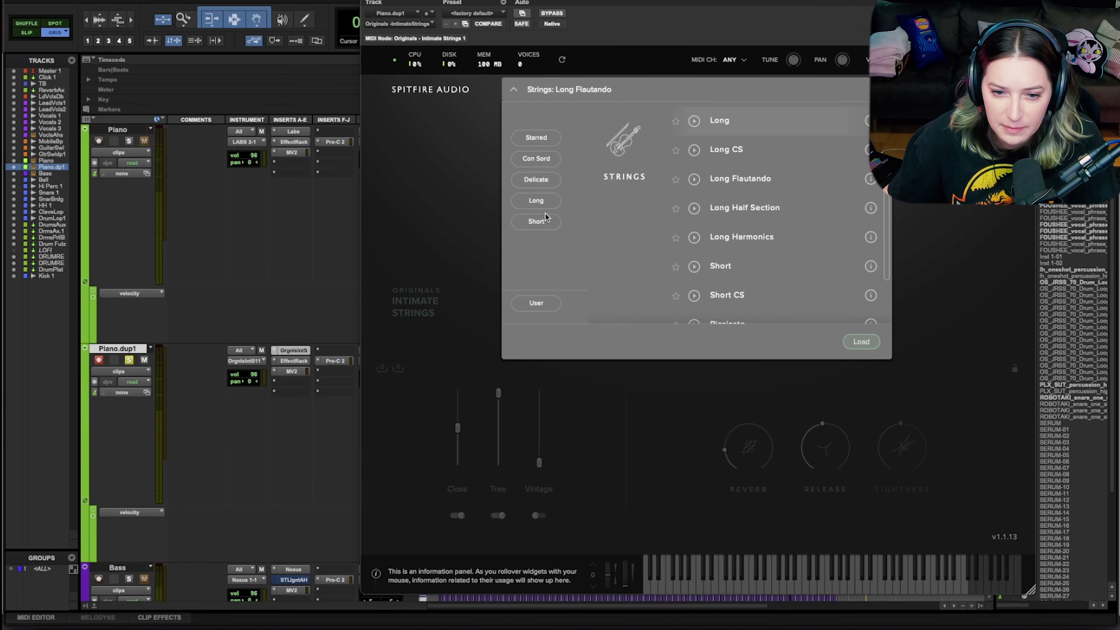
click(536, 221)
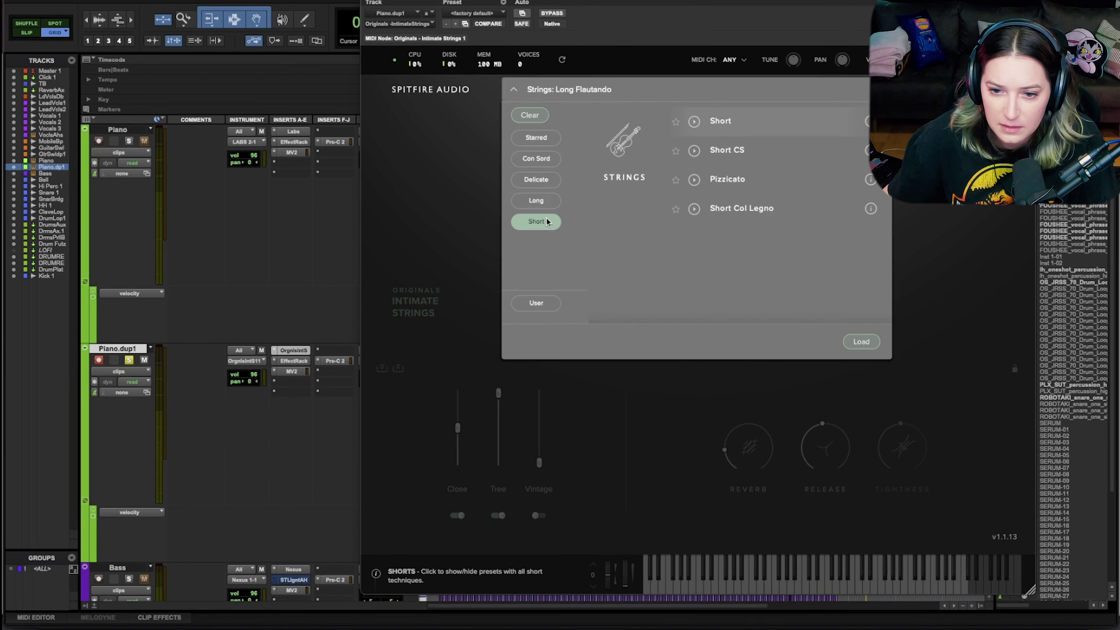
click(759, 211)
click(732, 81)
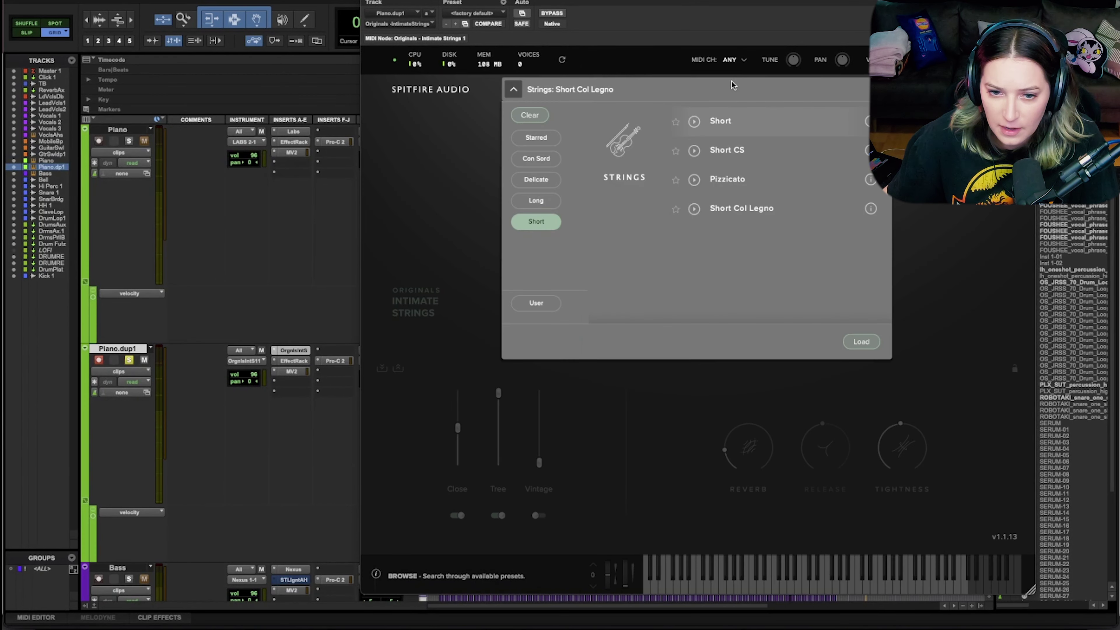
click(783, 177)
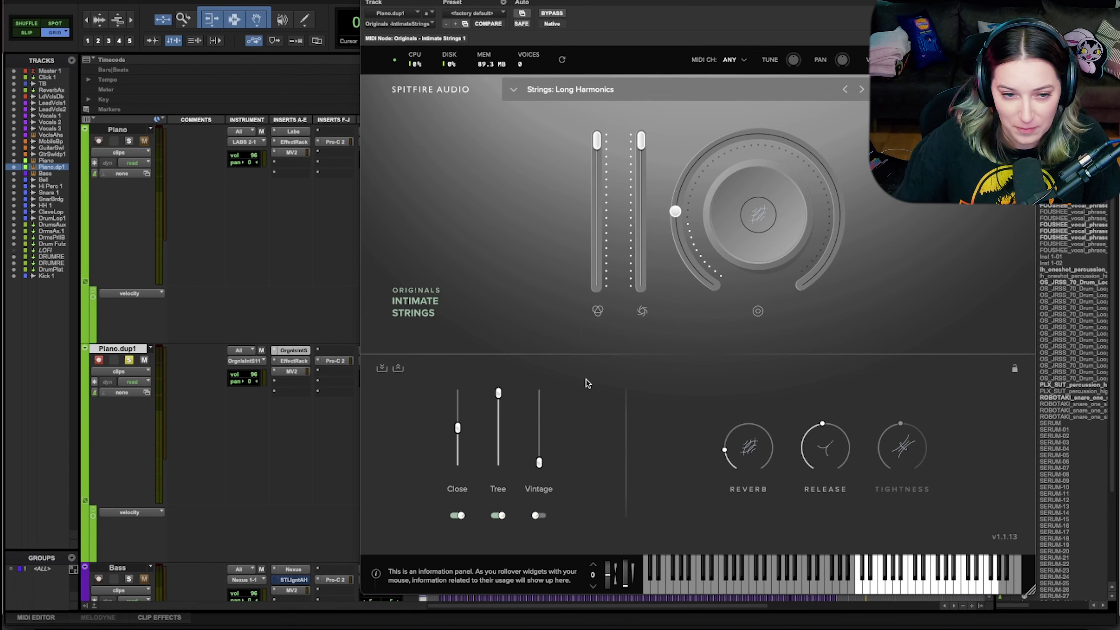
click(348, 1)
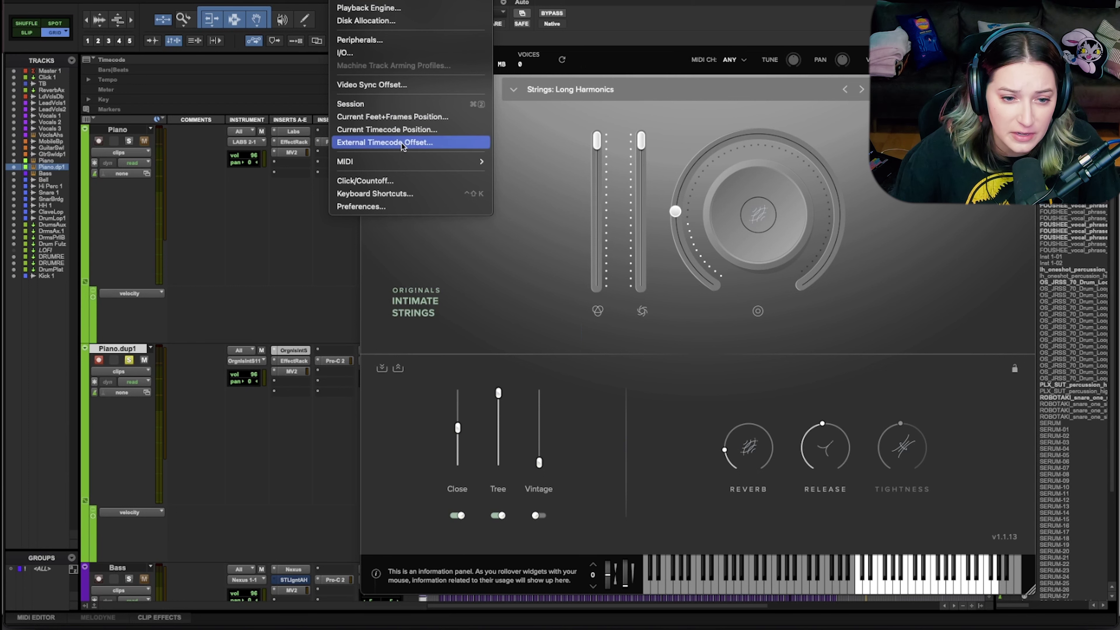
mouse_move(441, 162)
click(508, 203)
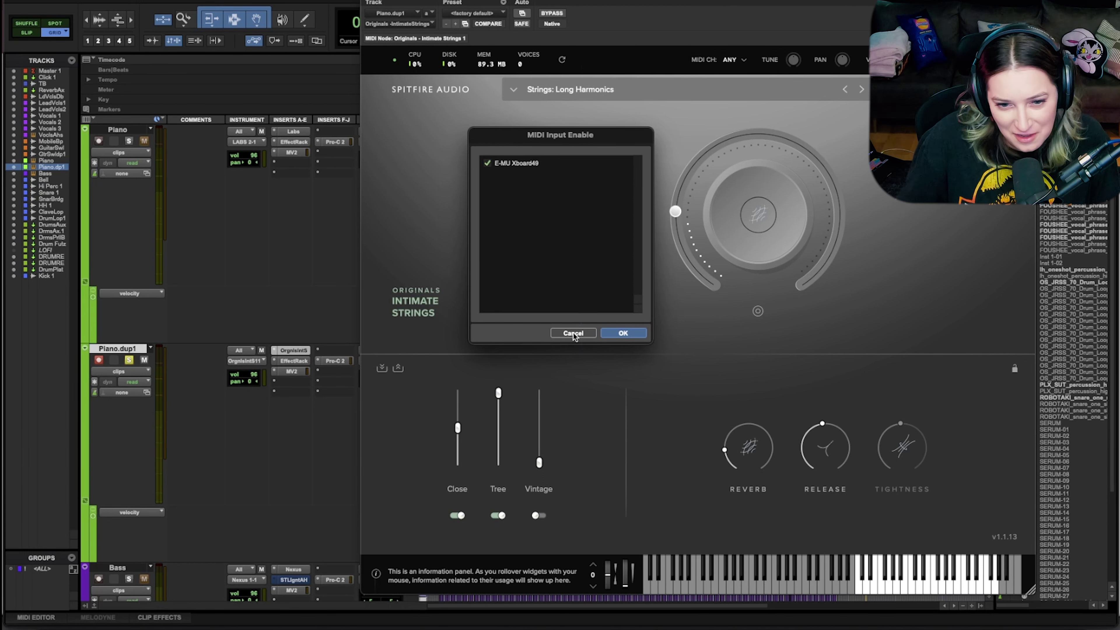
click(573, 334)
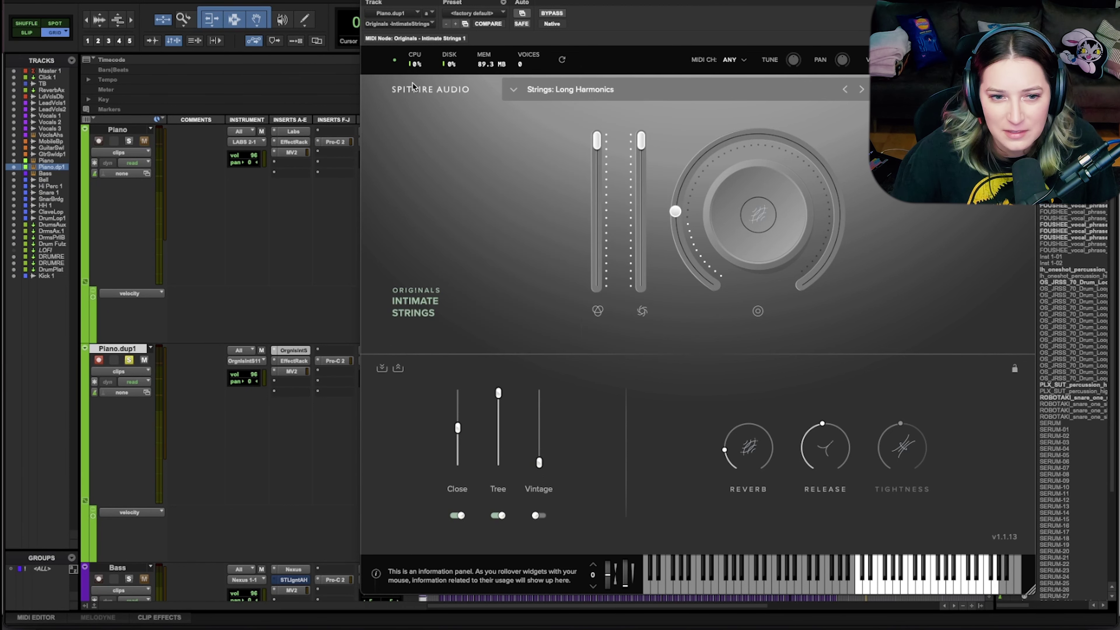
Close the Intimate Strings window and zoom the timeline in, then out to about two minutes
click(393, 2)
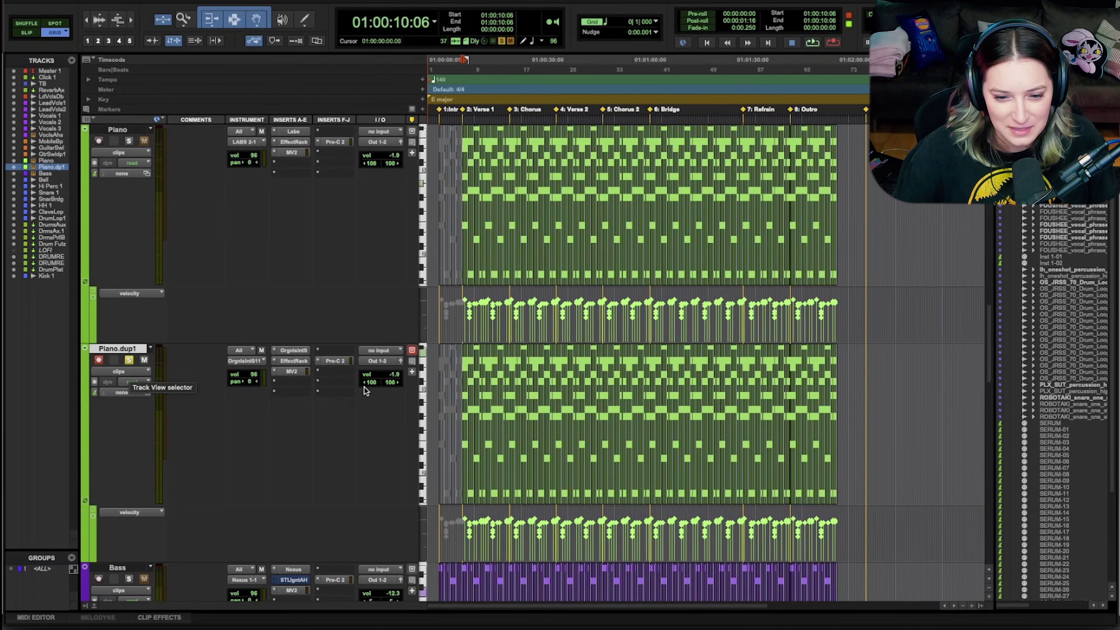
key(ctrl+bracketright)
key(ctrl+bracketright)
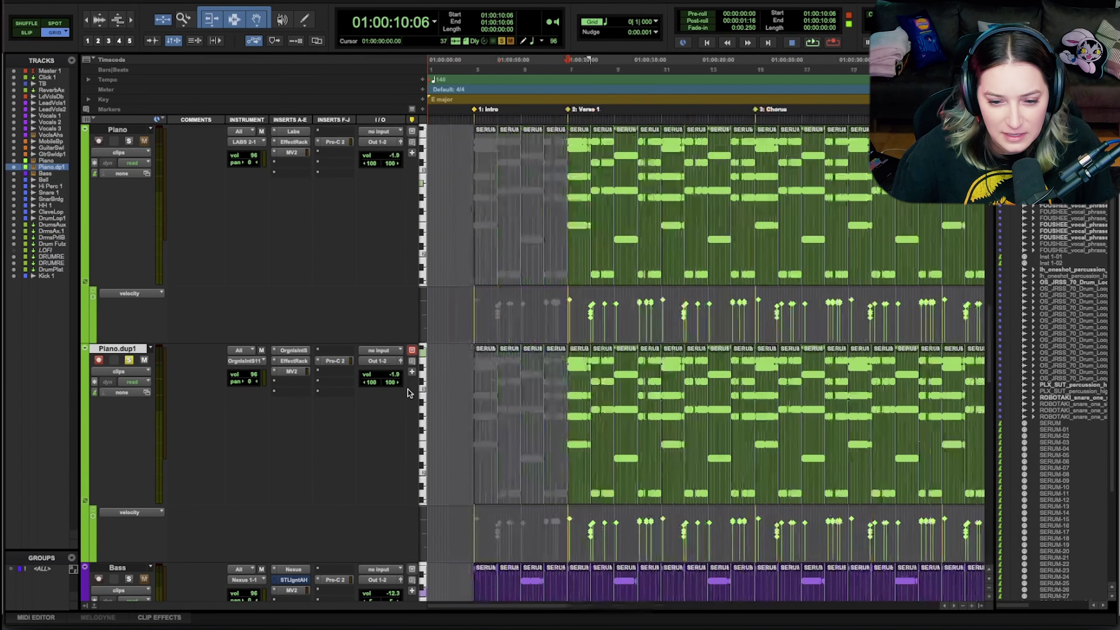
key(ctrl+bracketleft)
key(ctrl+bracketleft)
key(ctrl+bracketleft)
key(ctrl+bracketright)
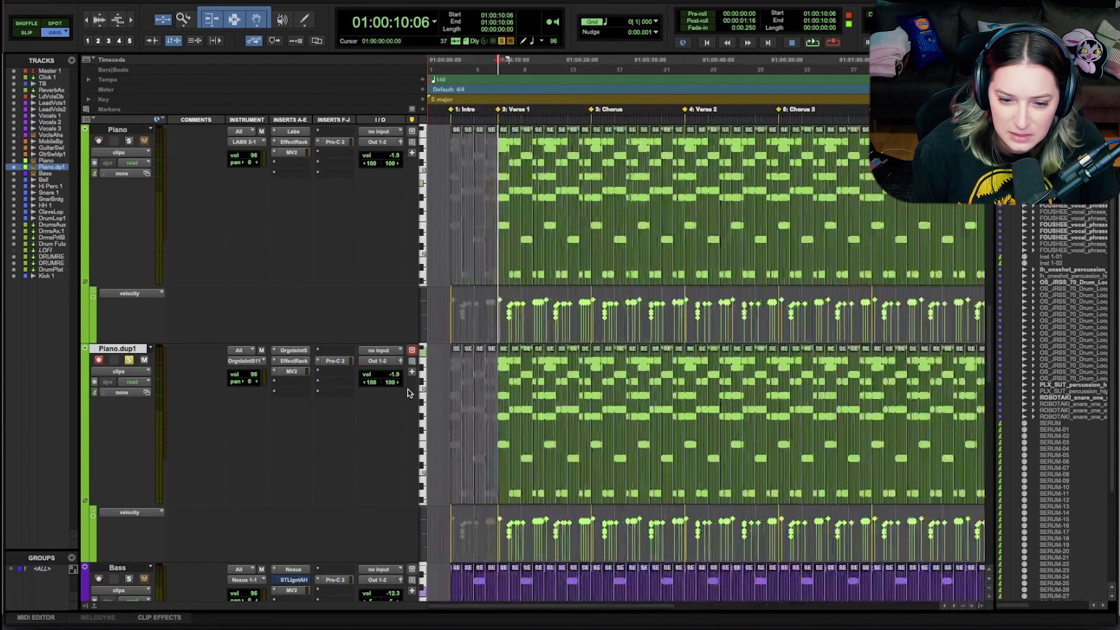
key(ctrl+bracketright)
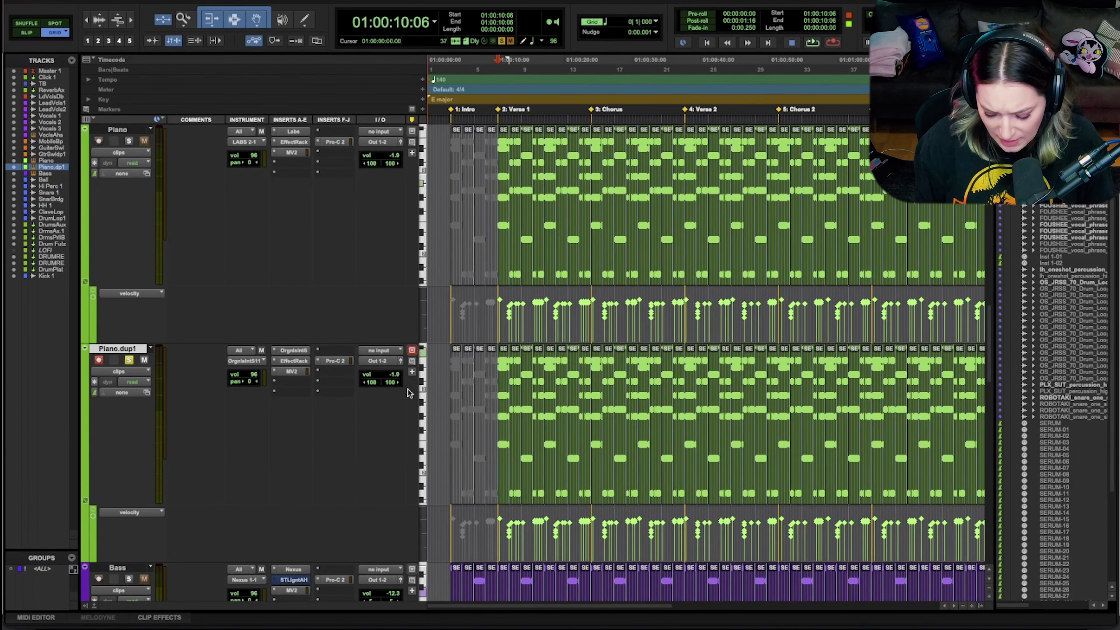
key(ctrl+bracketleft)
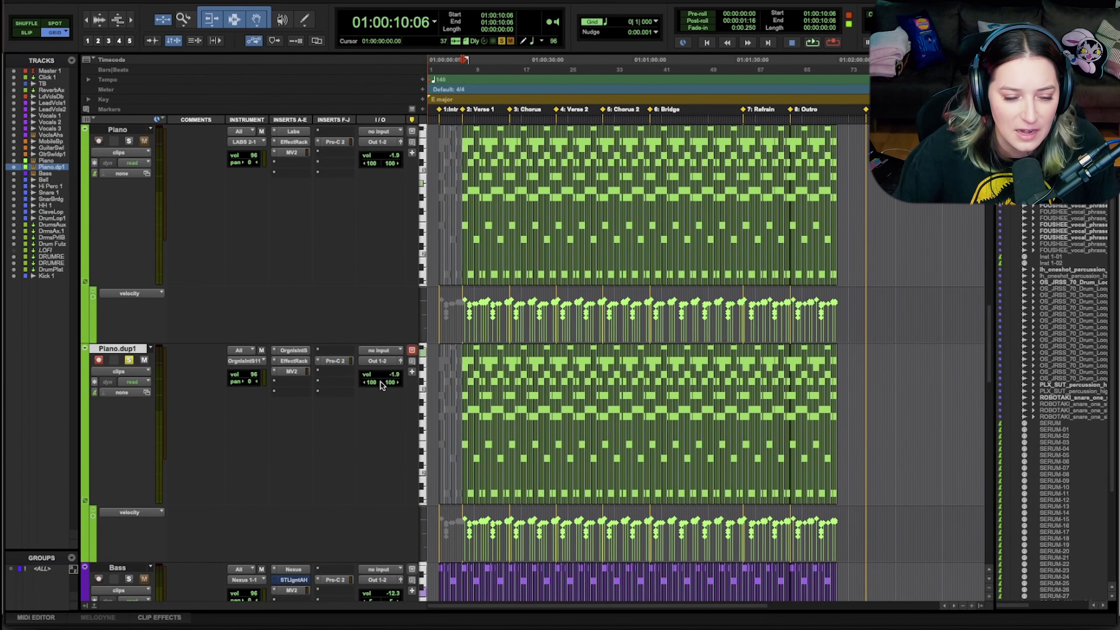
scroll(138, 376, up, 2)
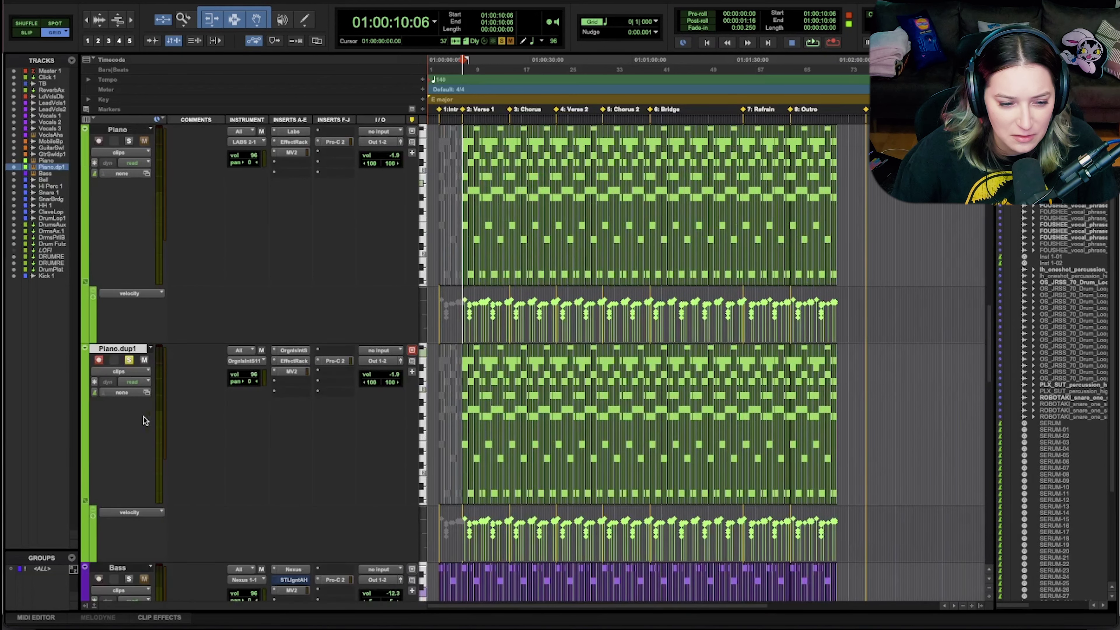
scroll(144, 420, down, 2)
Switch Piano.dup1 to notes view and shrink the note rows
click(111, 372)
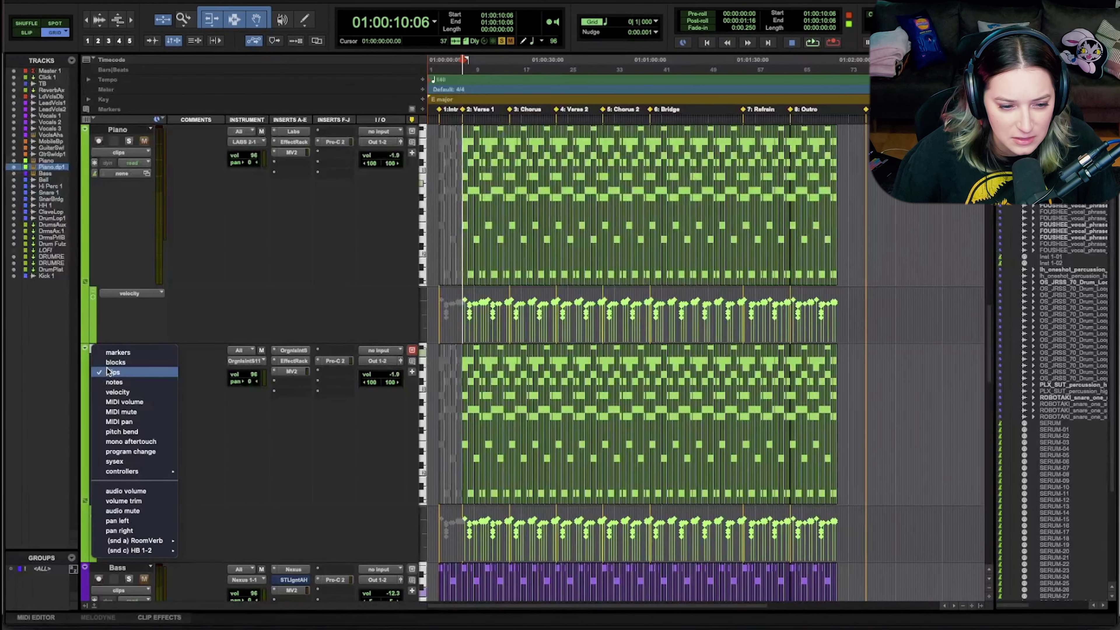
click(136, 384)
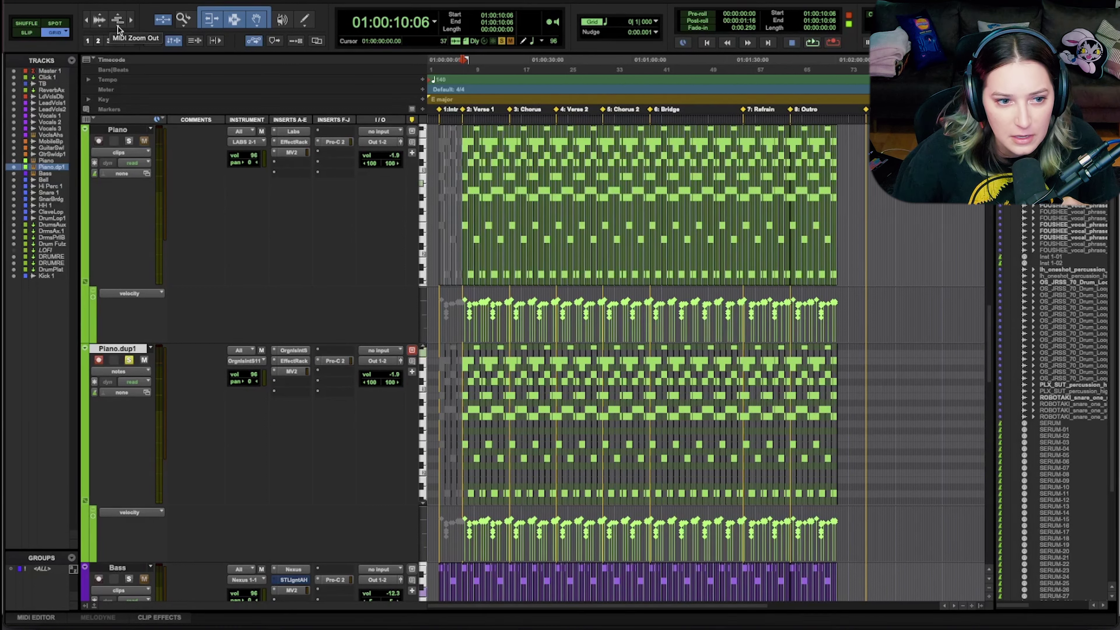
click(118, 27)
click(117, 27)
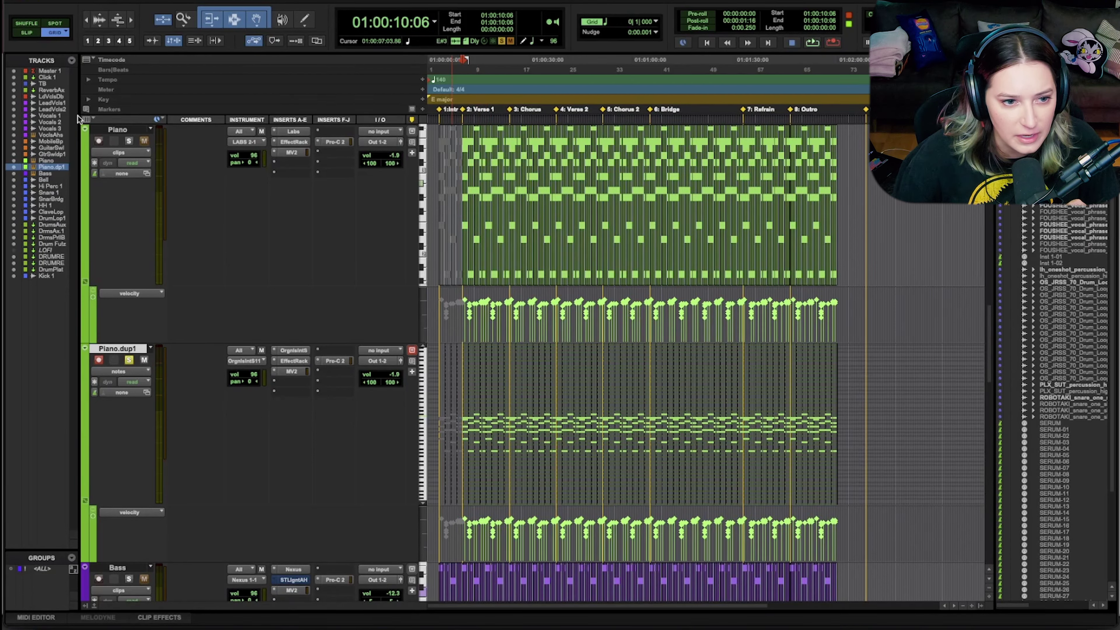
Enlarge the note rows three steps, then shrink them back to thin lines
click(119, 17)
click(118, 18)
click(118, 18)
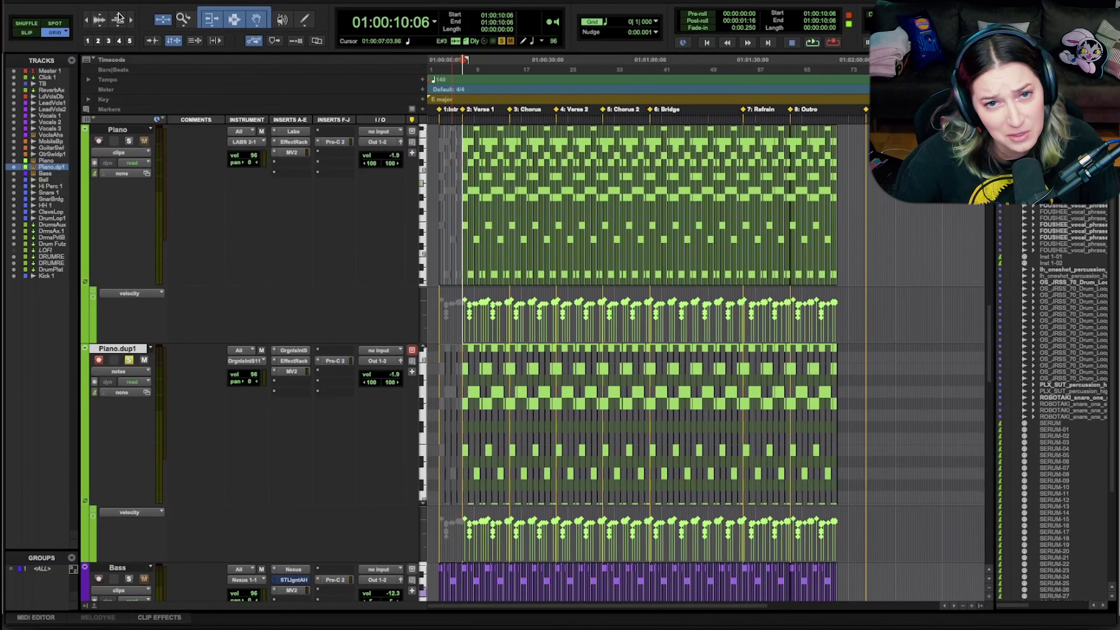
click(118, 27)
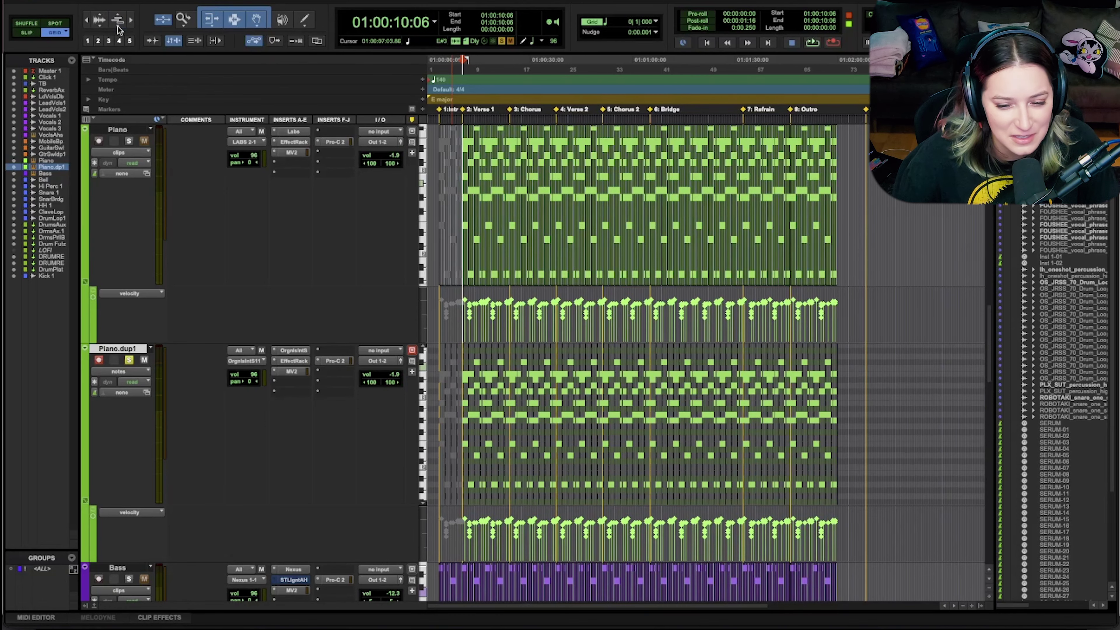
click(117, 28)
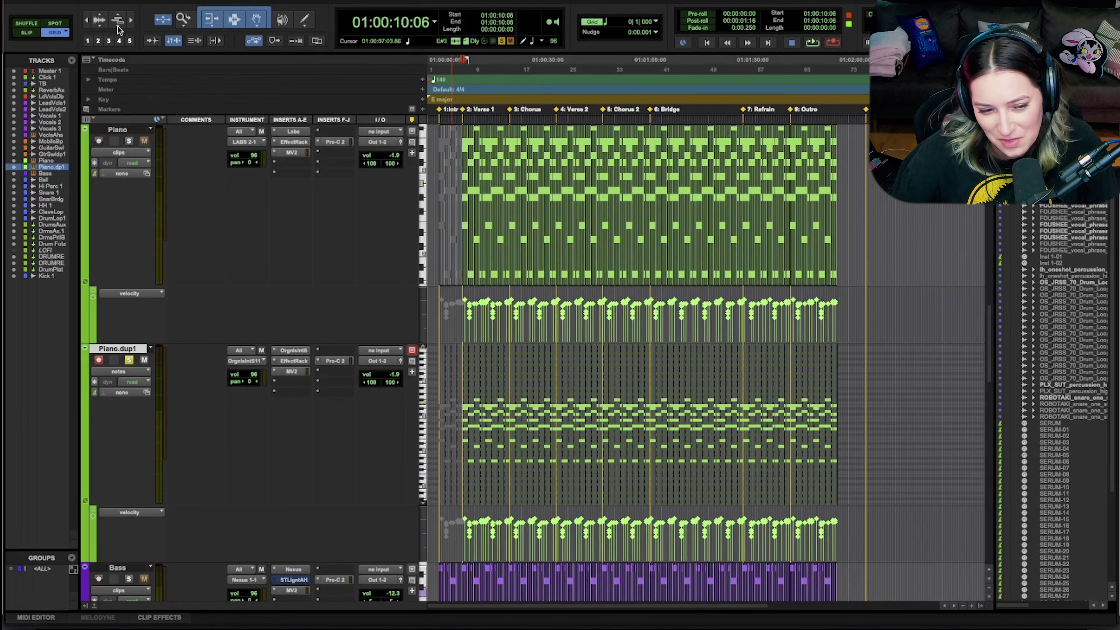